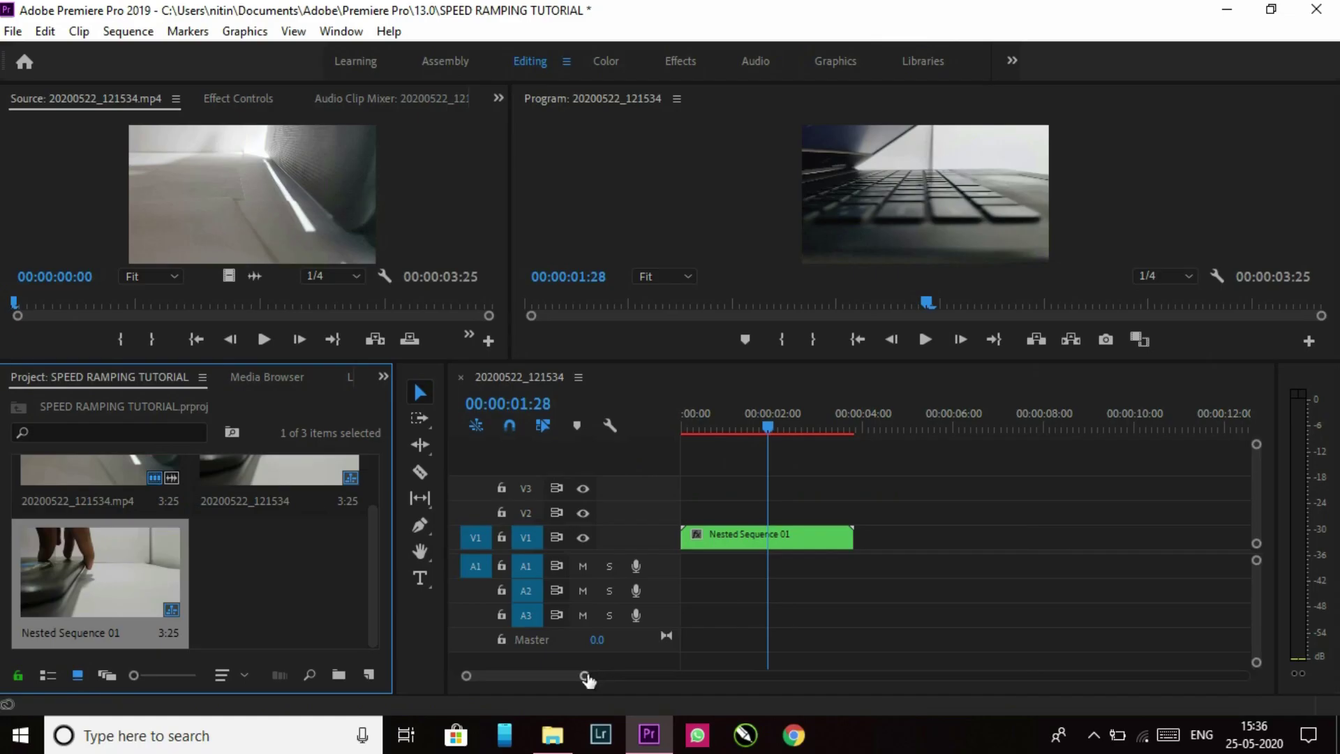
# Zoom the timeline, make the V1 track taller, and scrub through Nested Sequence 01.
pyautogui.moveTo(584, 677); pyautogui.dragTo(567, 679)
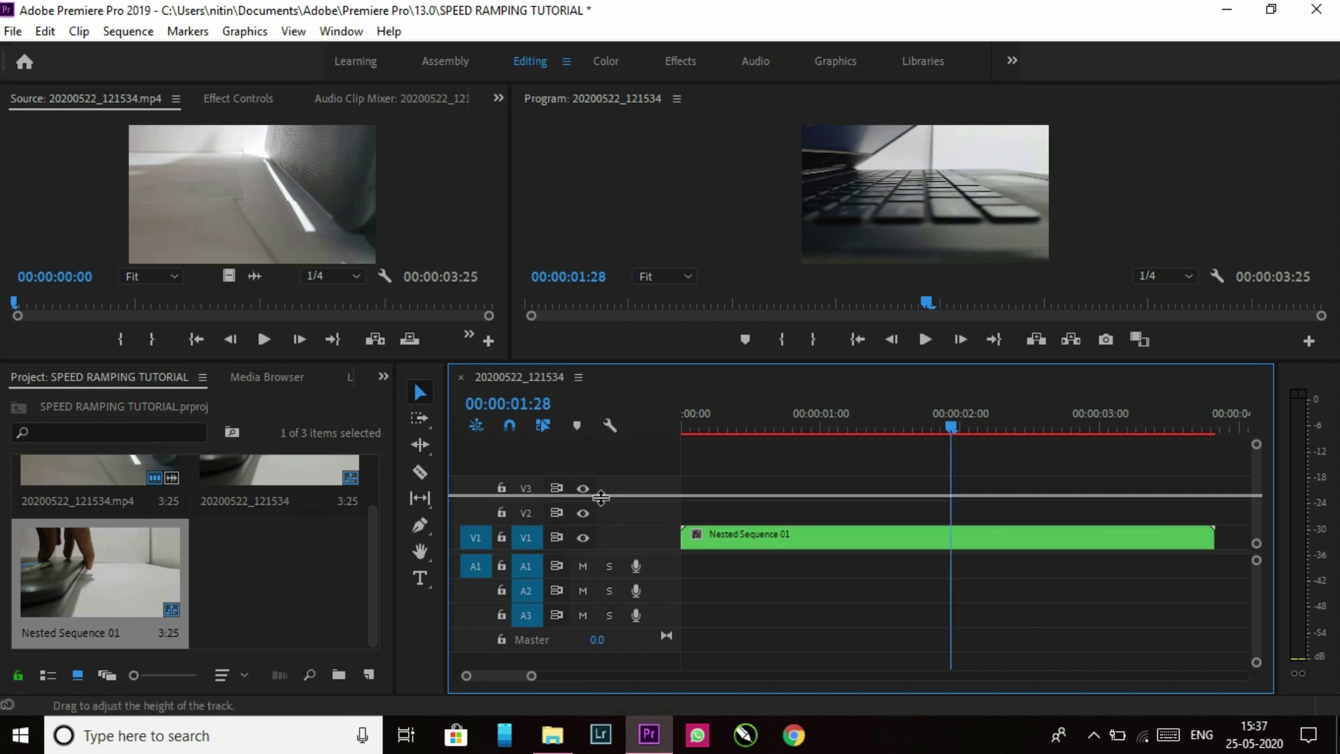
pyautogui.scroll(3, 602, 480)
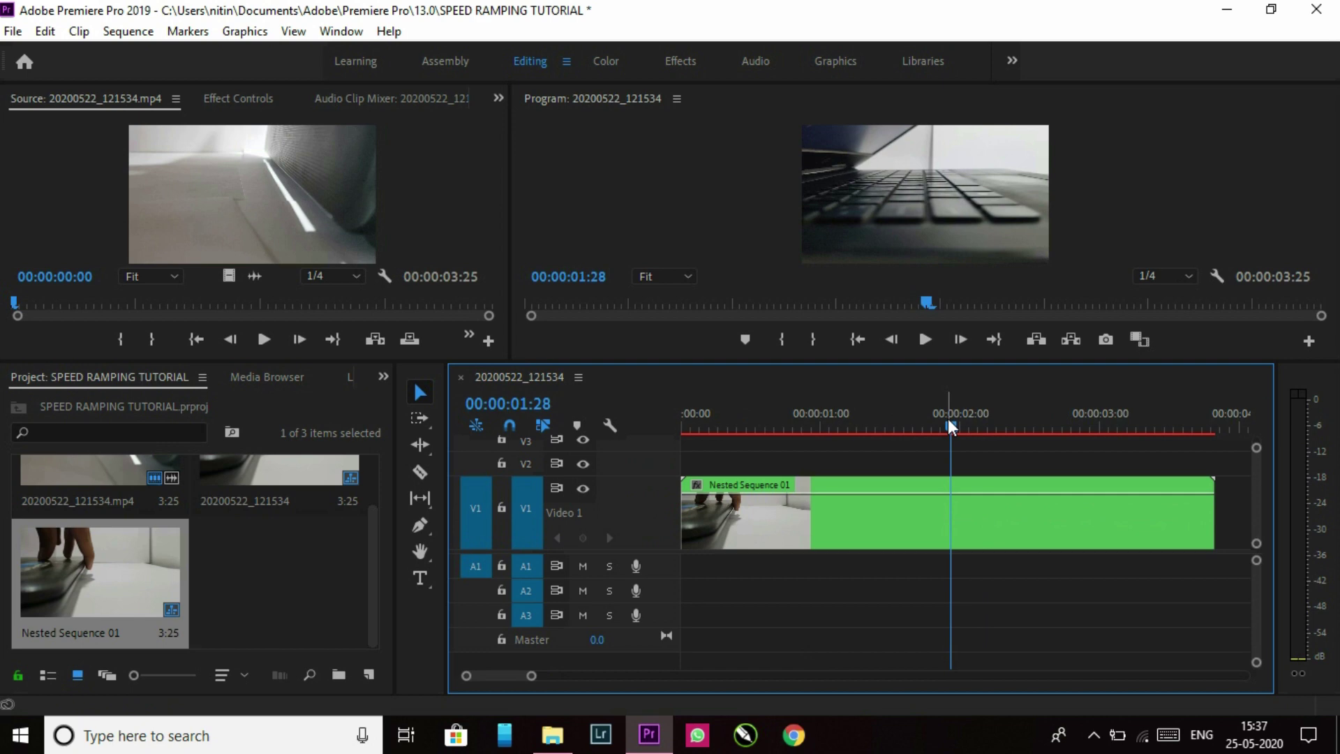
pyautogui.moveTo(949, 422)
pyautogui.mouseDown()
pyautogui.moveTo(985, 419)
pyautogui.moveTo(895, 419)
pyautogui.mouseUp()
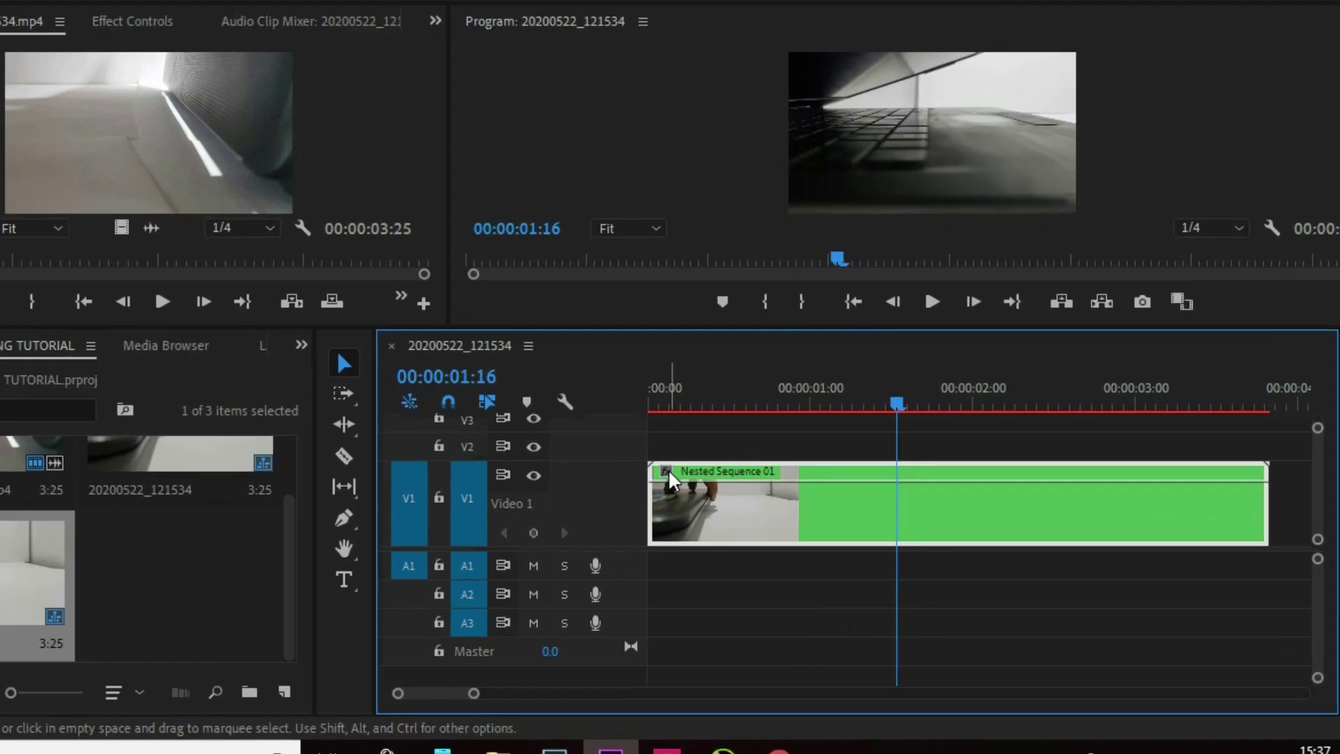
# Show the clip's Time Remapping speed line, test a speed change, and scrub one second in.
pyautogui.rightClick(697, 485)
pyautogui.moveTo(586, 504)
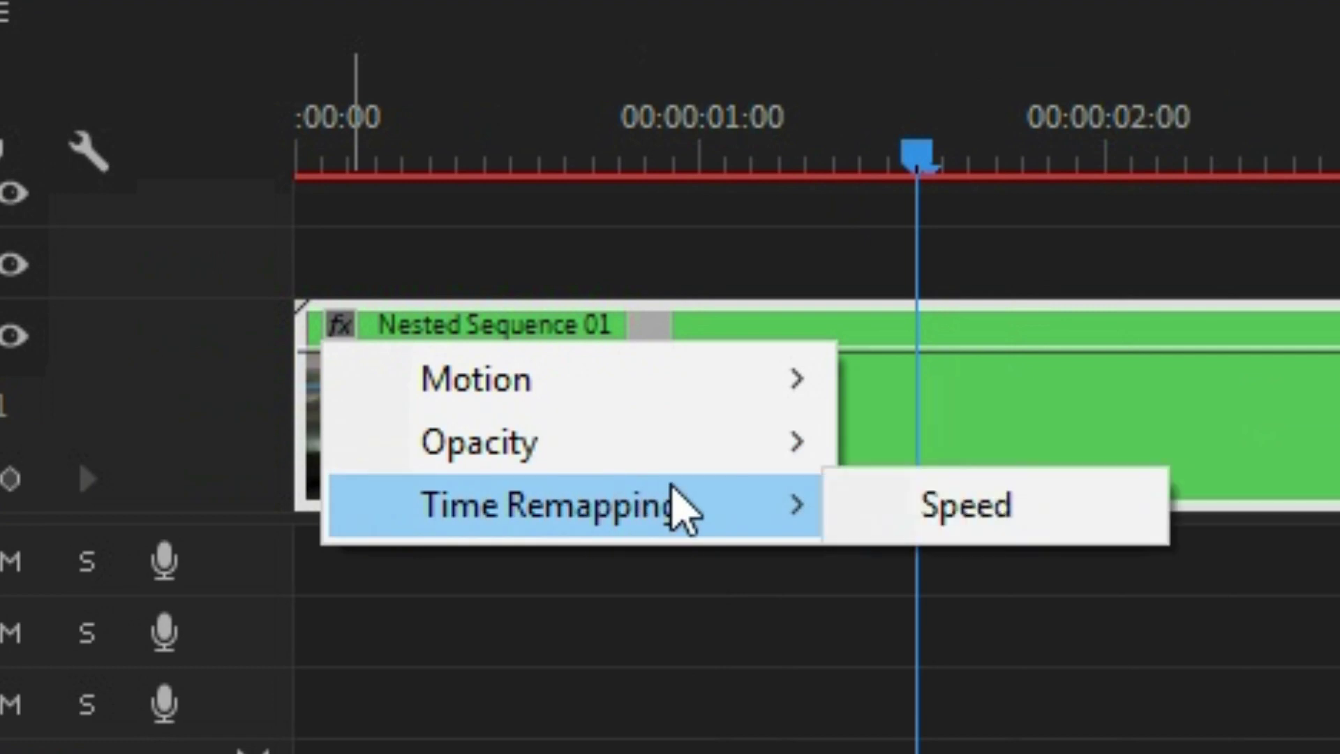
pyautogui.click(951, 532)
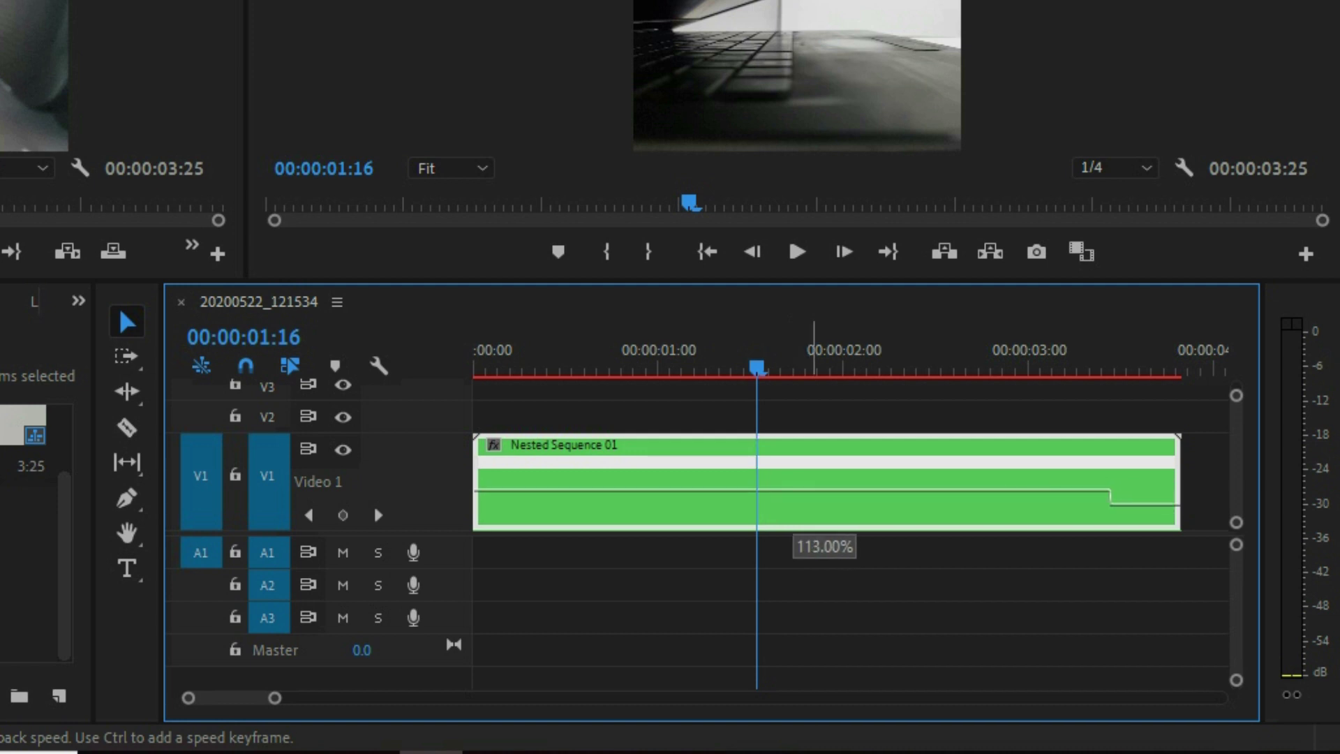
pyautogui.moveTo(823, 485); pyautogui.dragTo(781, 492)
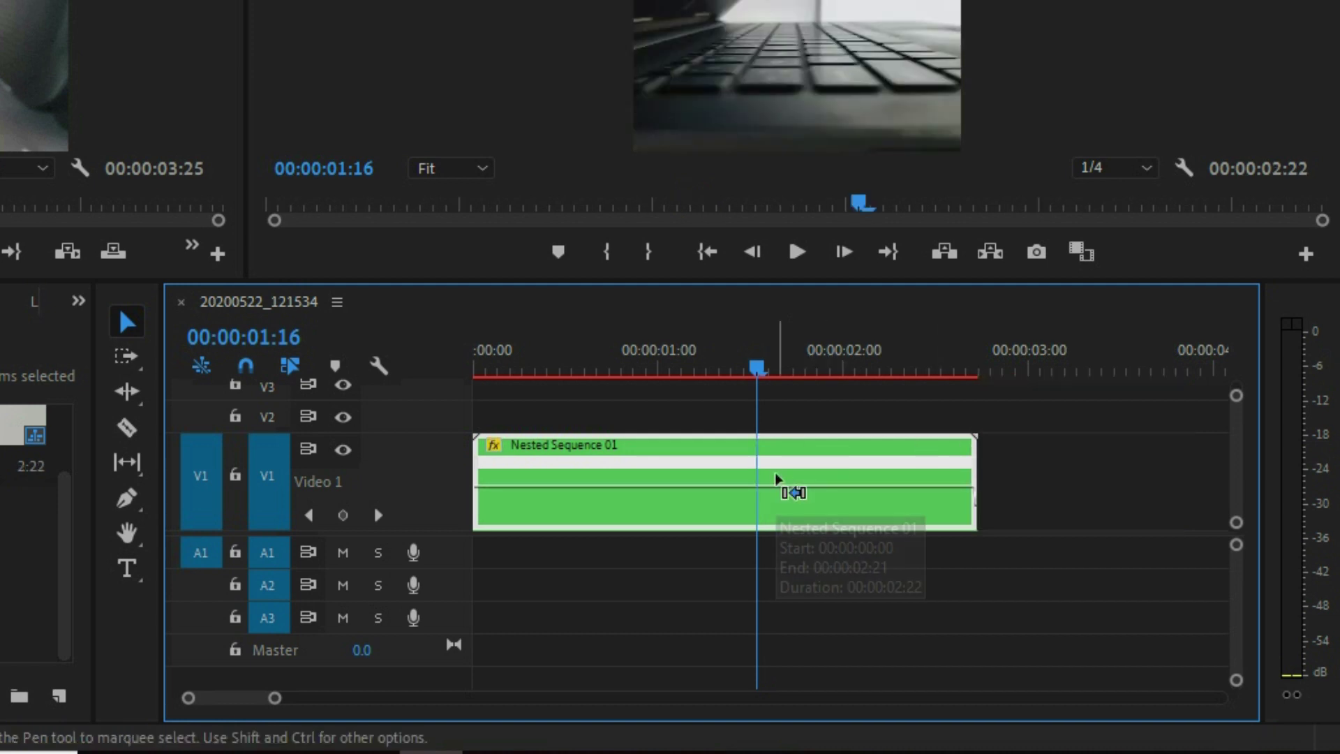
pyautogui.click(584, 375)
pyautogui.moveTo(585, 374)
pyautogui.mouseDown()
pyautogui.moveTo(494, 371)
pyautogui.moveTo(679, 373)
pyautogui.mouseUp()
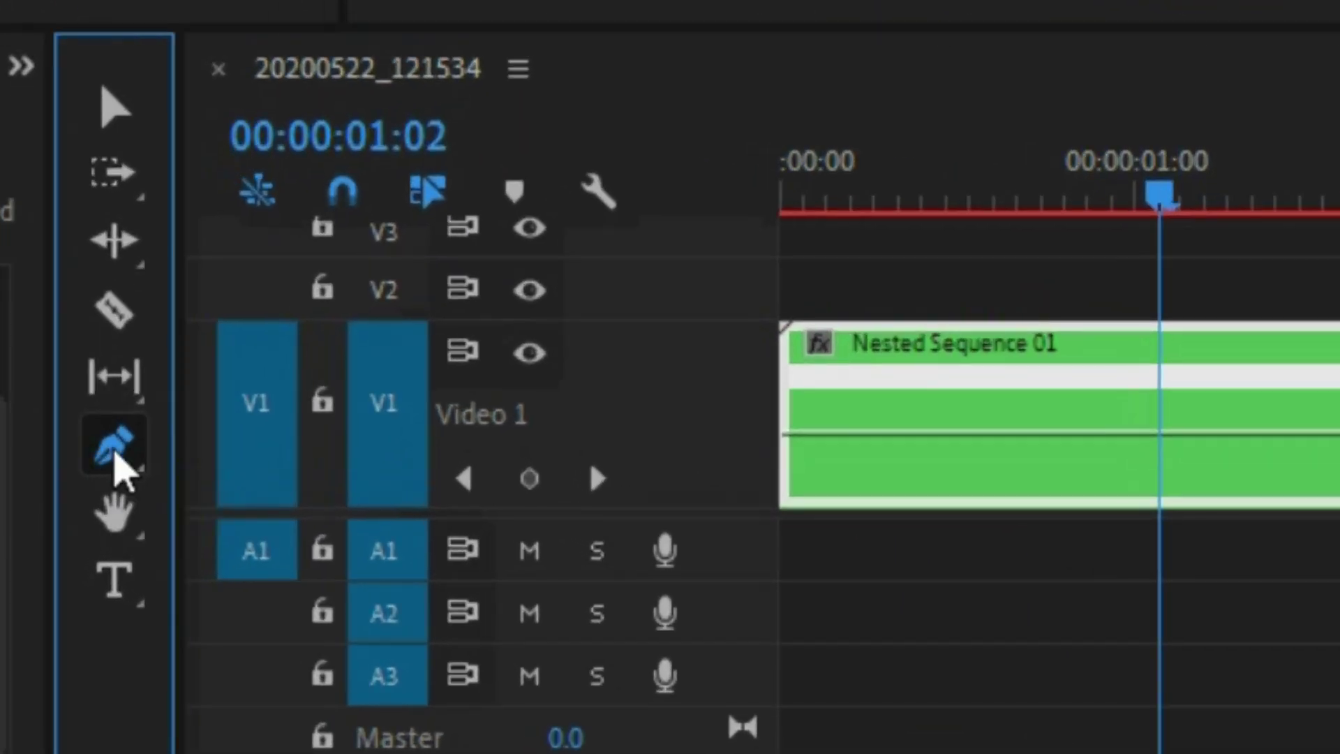
# Add a speed keyframe at the playhead with the Pen tool and raise the section before it to 400%.
pyautogui.click(118, 462)
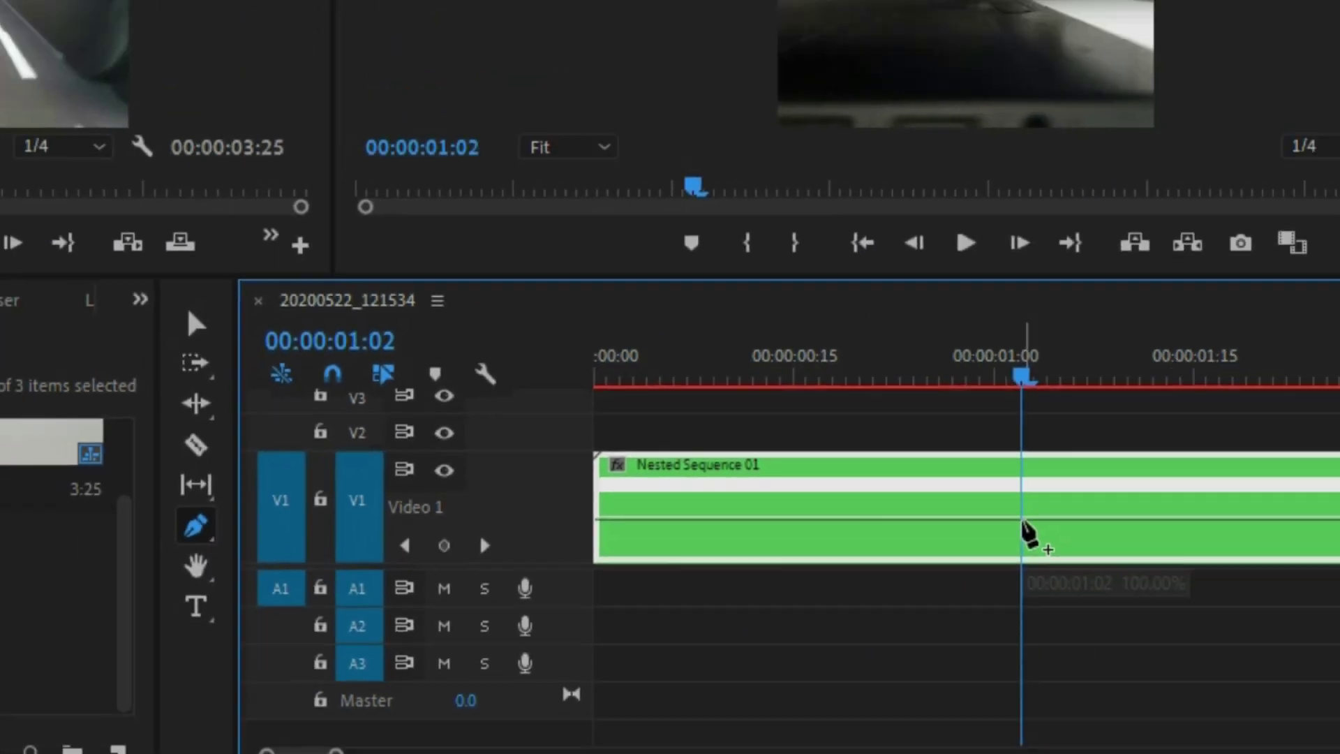
pyautogui.click(885, 515)
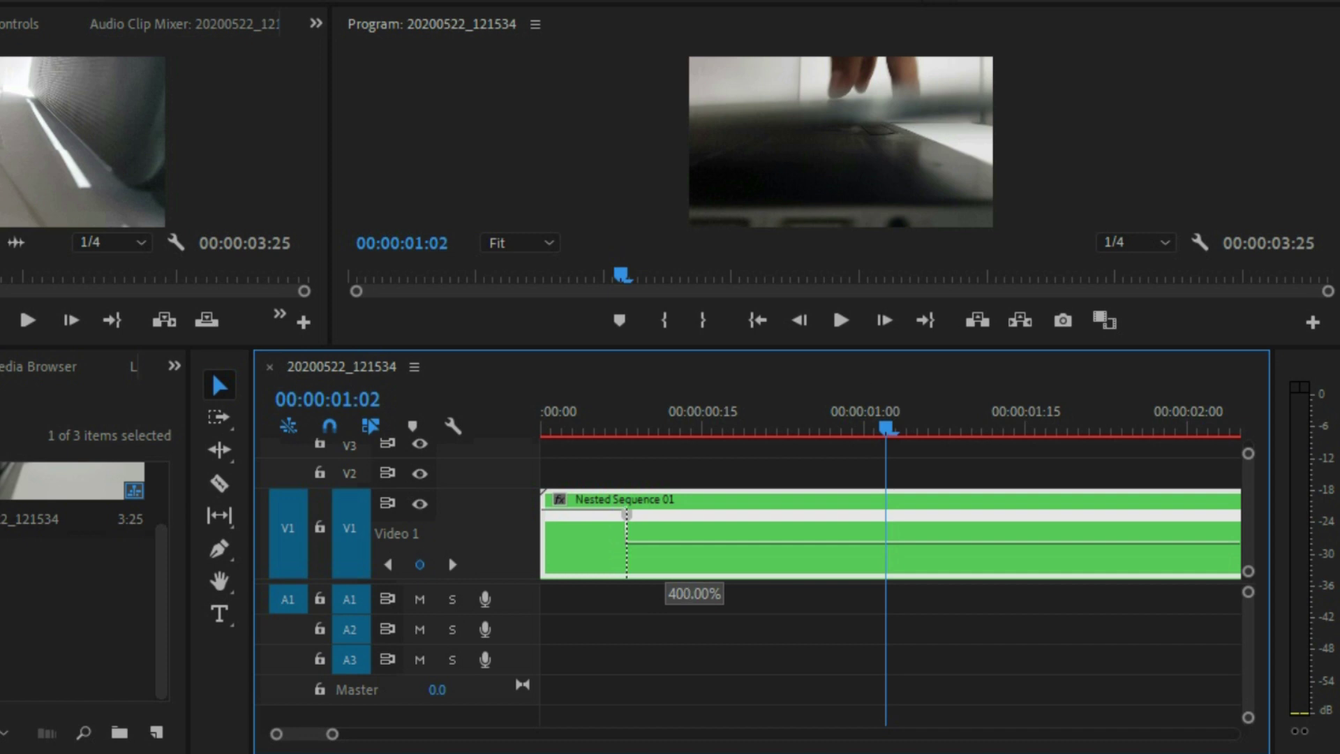
pyautogui.moveTo(694, 541); pyautogui.dragTo(694, 552)
pyautogui.moveTo(730, 441)
pyautogui.mouseDown()
pyautogui.moveTo(604, 464)
pyautogui.moveTo(628, 457)
pyautogui.mouseUp()
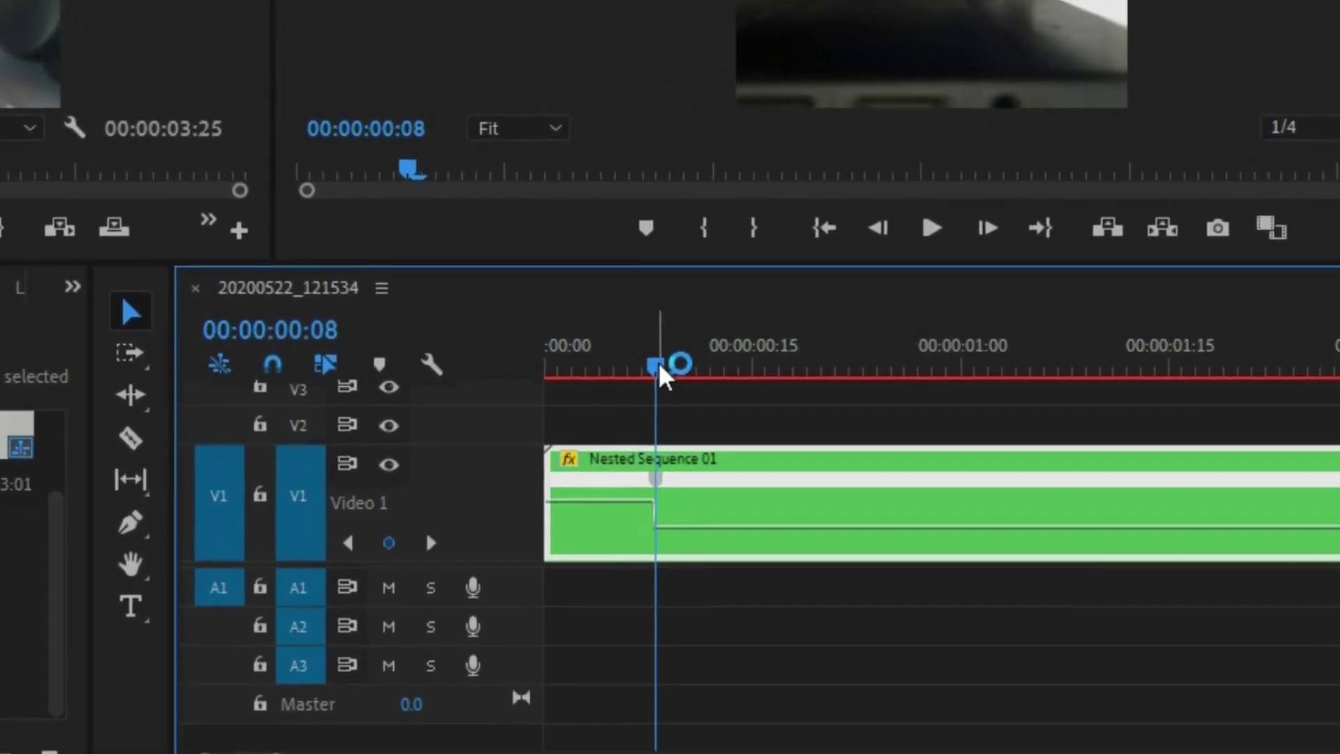
# Preview the speed change and set the section after the keyframe to about 50% speed.
pyautogui.click(620, 428)
pyautogui.press('space')
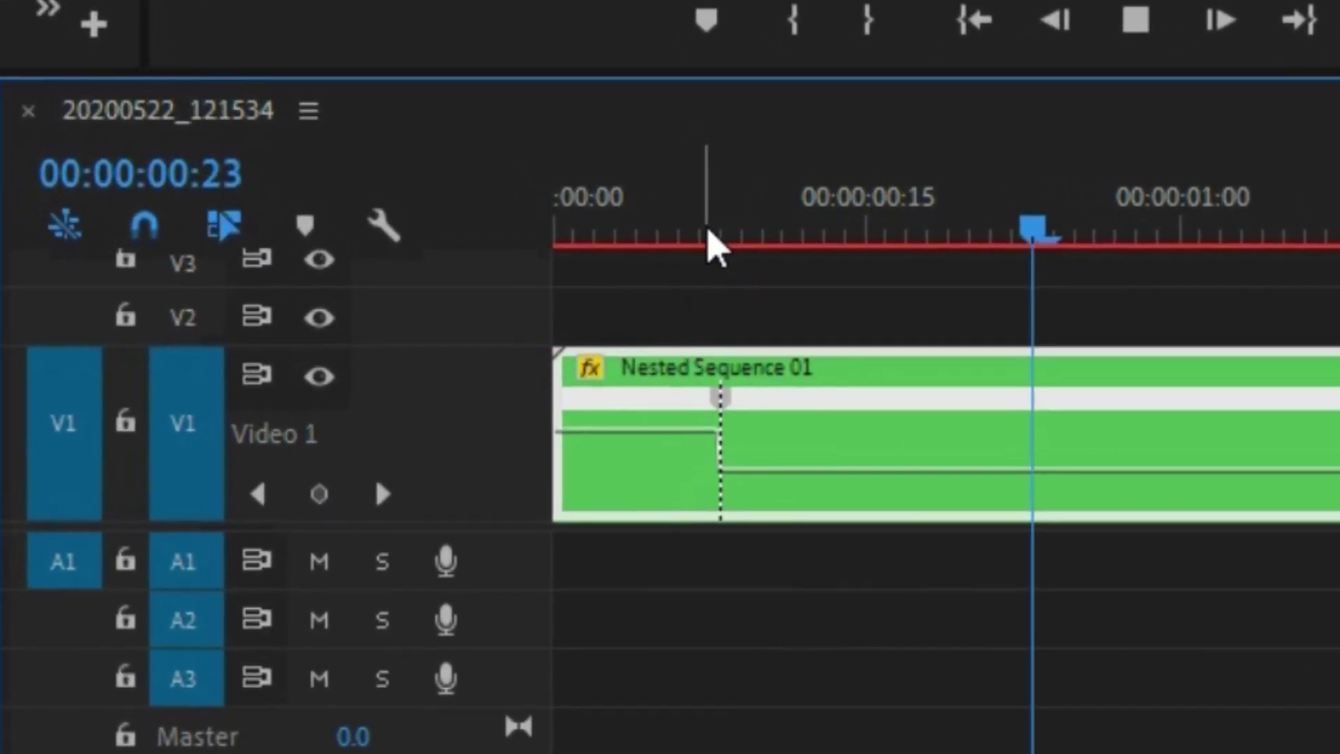
pyautogui.moveTo(691, 290); pyautogui.dragTo(538, 286)
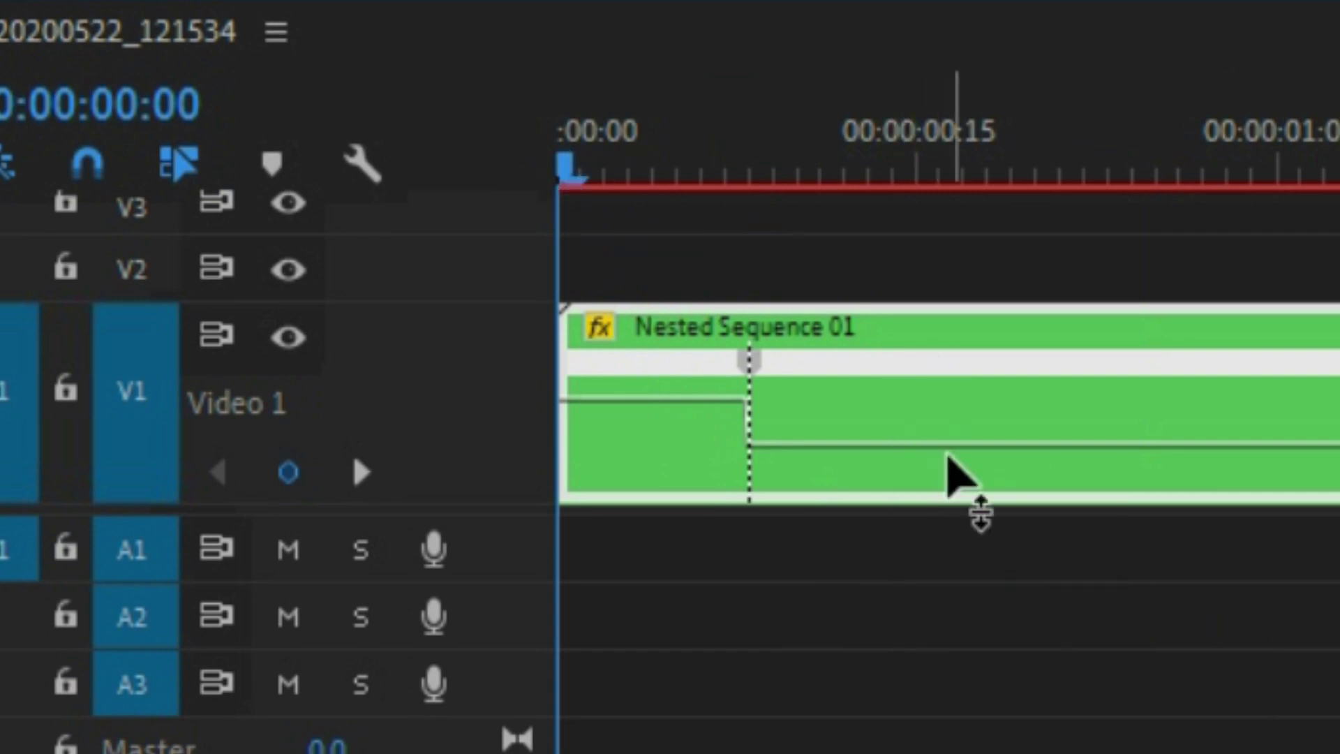
pyautogui.moveTo(953, 452); pyautogui.dragTo(977, 492)
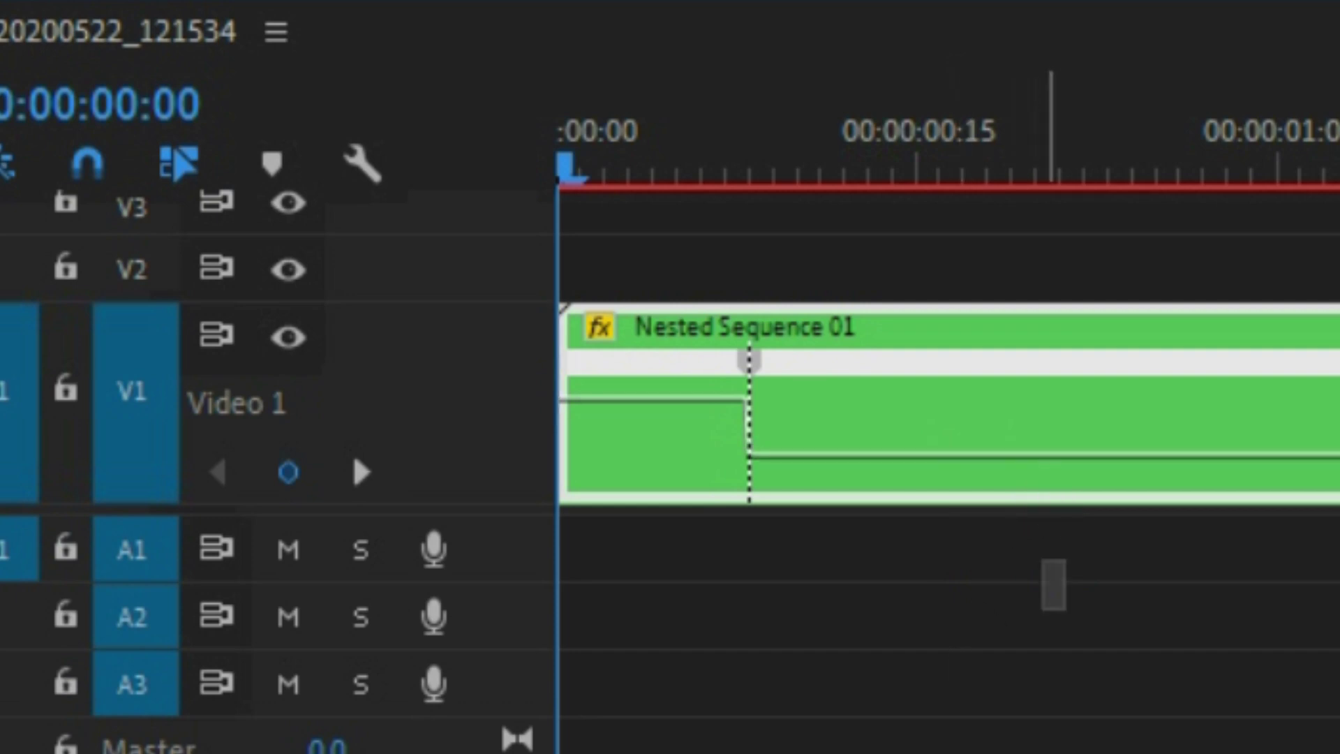
pyautogui.moveTo(1050, 559); pyautogui.dragTo(1061, 513)
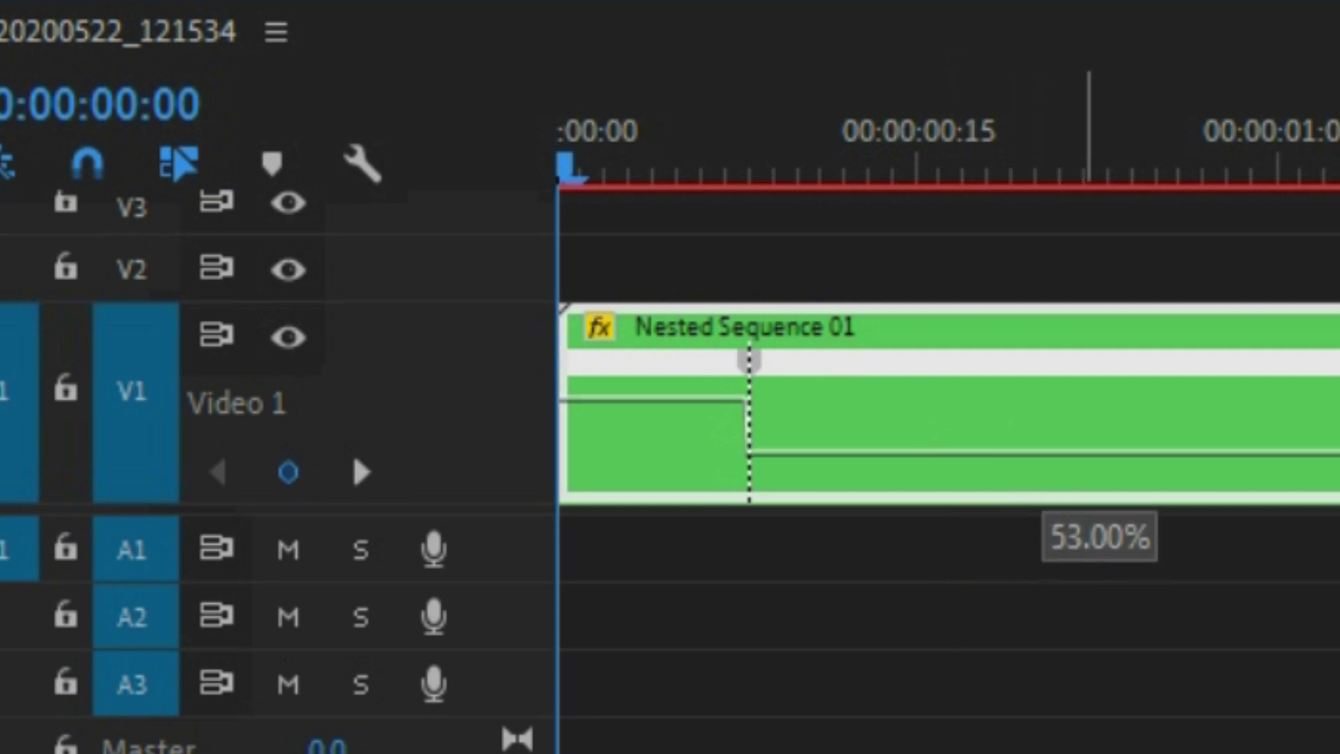
pyautogui.moveTo(1085, 452); pyautogui.dragTo(1040, 425)
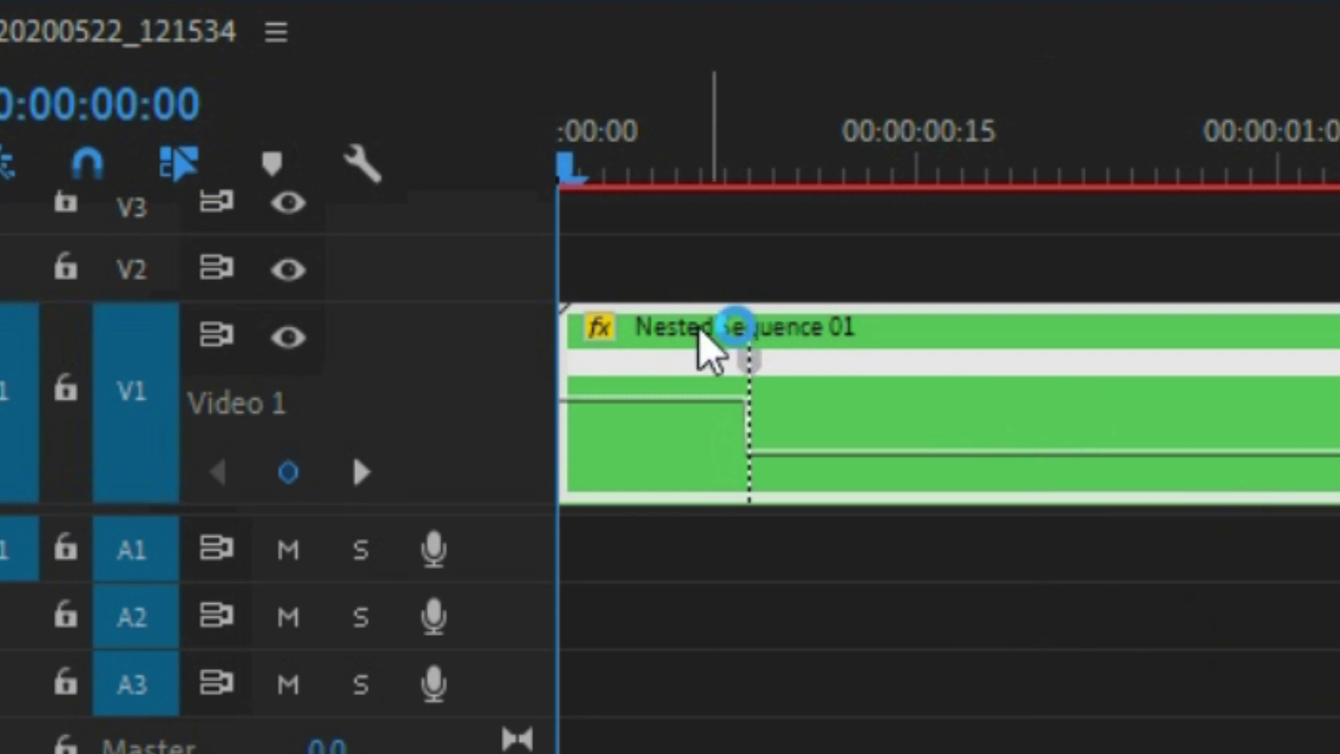
pyautogui.press('space')
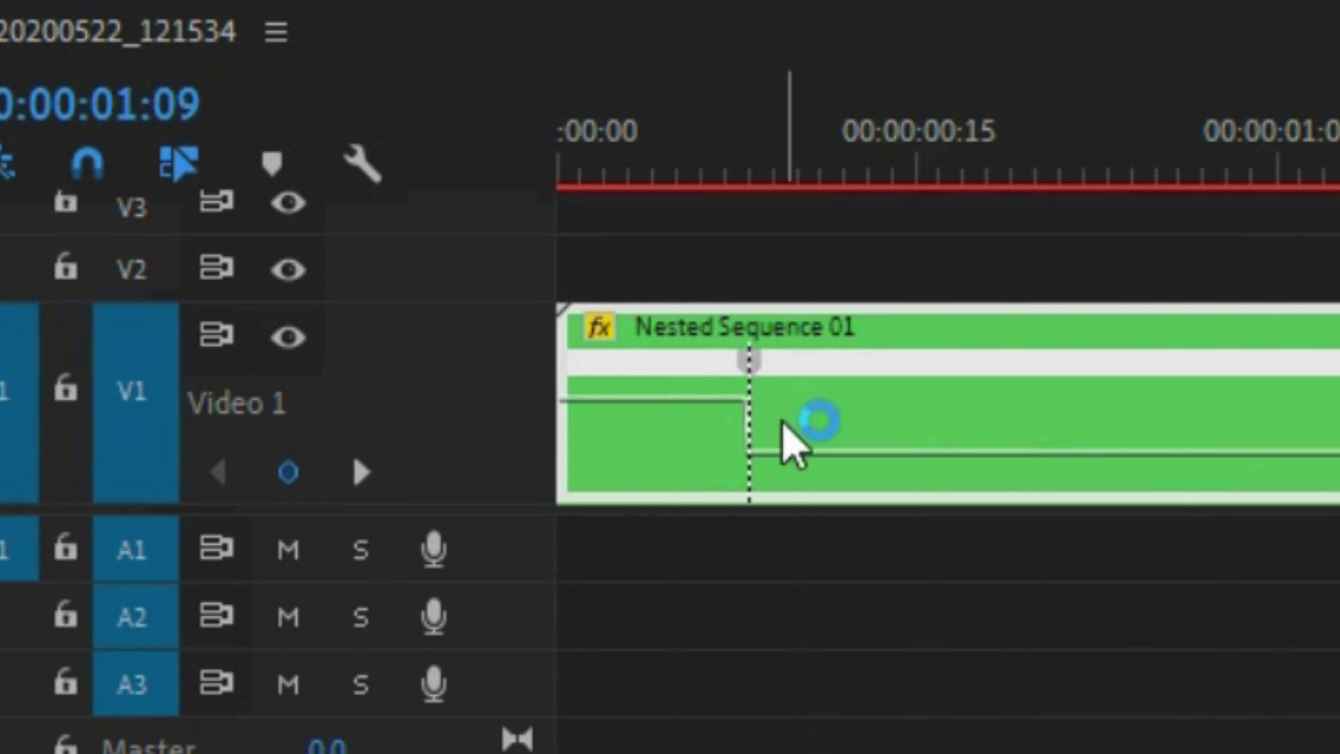
# Spread the start keyframe into a gradual ramp and select it to reveal its curve.
pyautogui.click(747, 171)
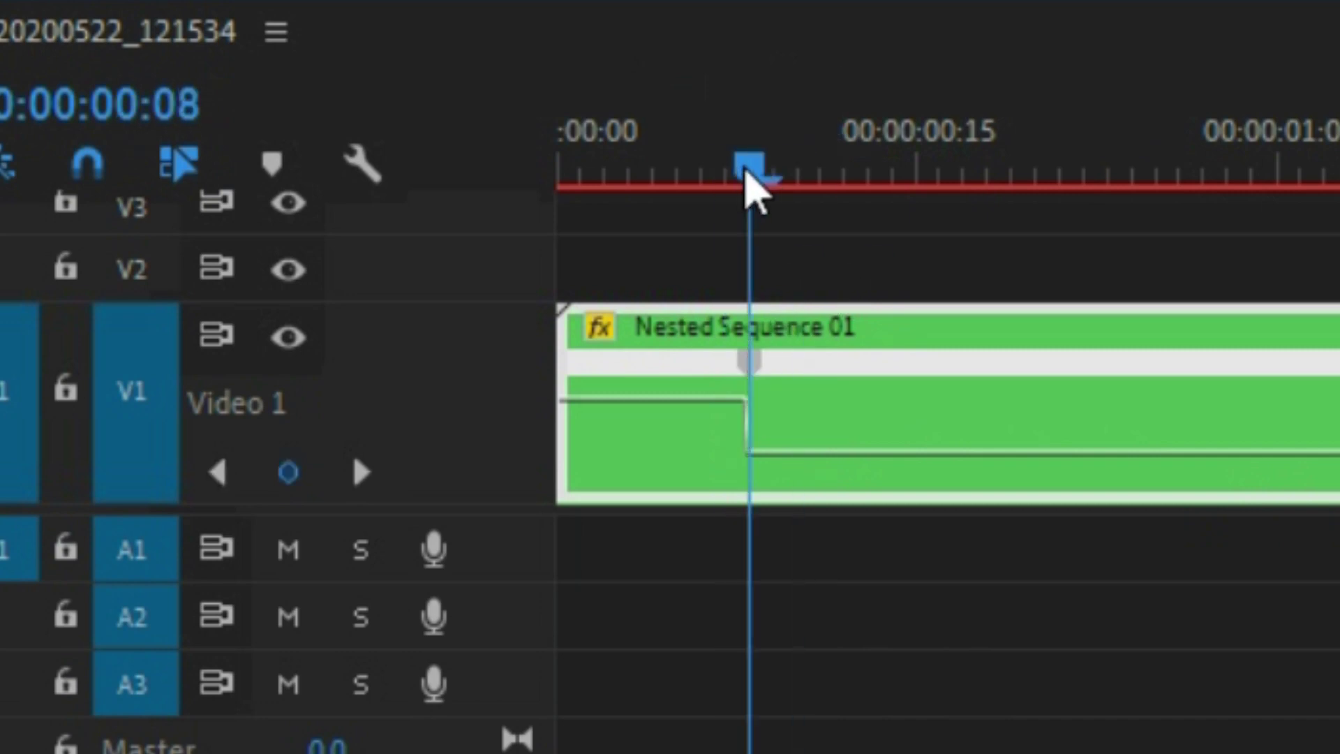
pyautogui.moveTo(745, 370); pyautogui.dragTo(687, 380)
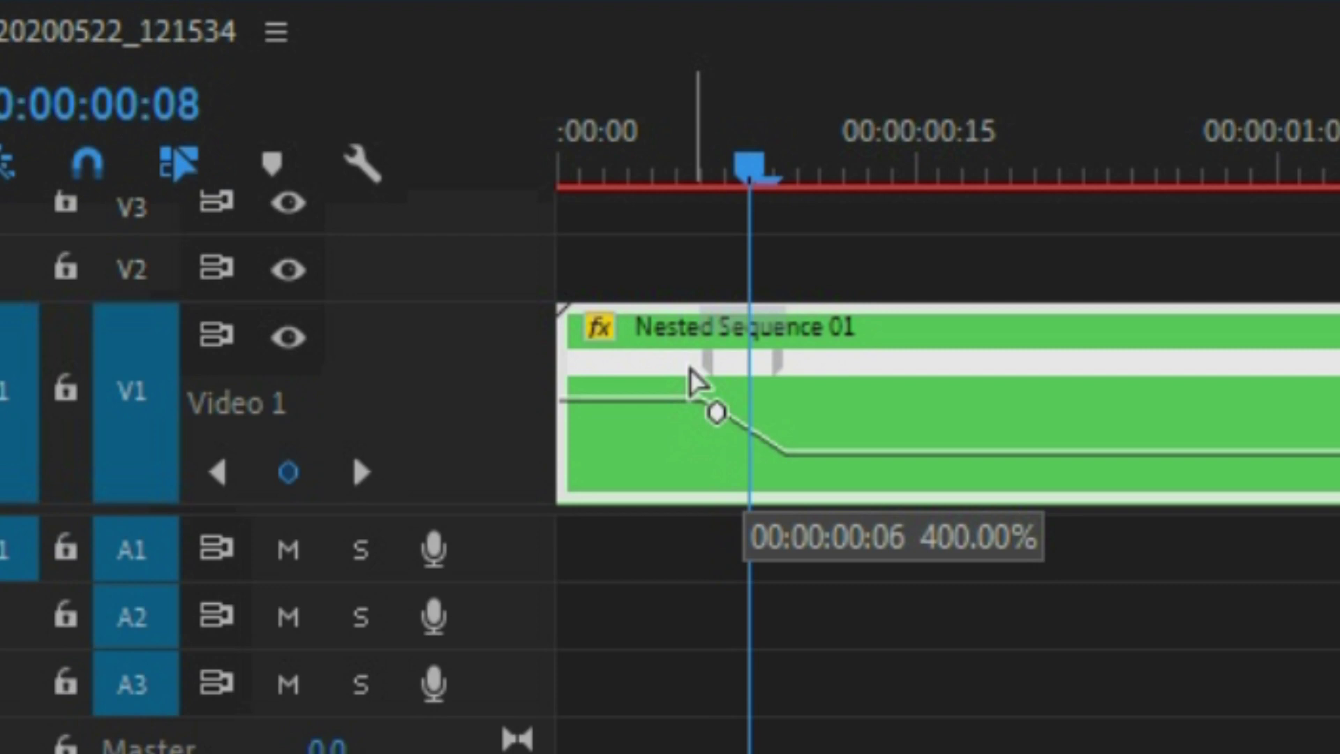
pyautogui.moveTo(687, 370); pyautogui.dragTo(700, 369)
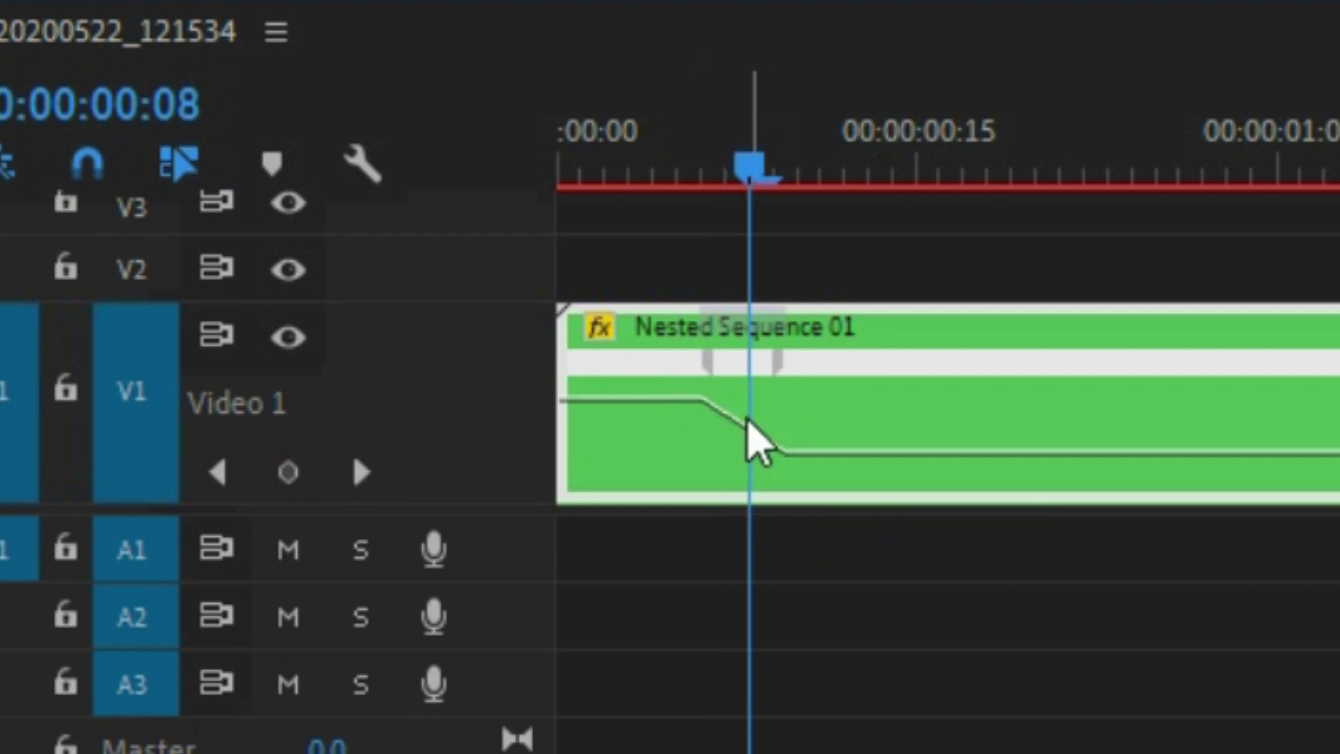
pyautogui.click(708, 362)
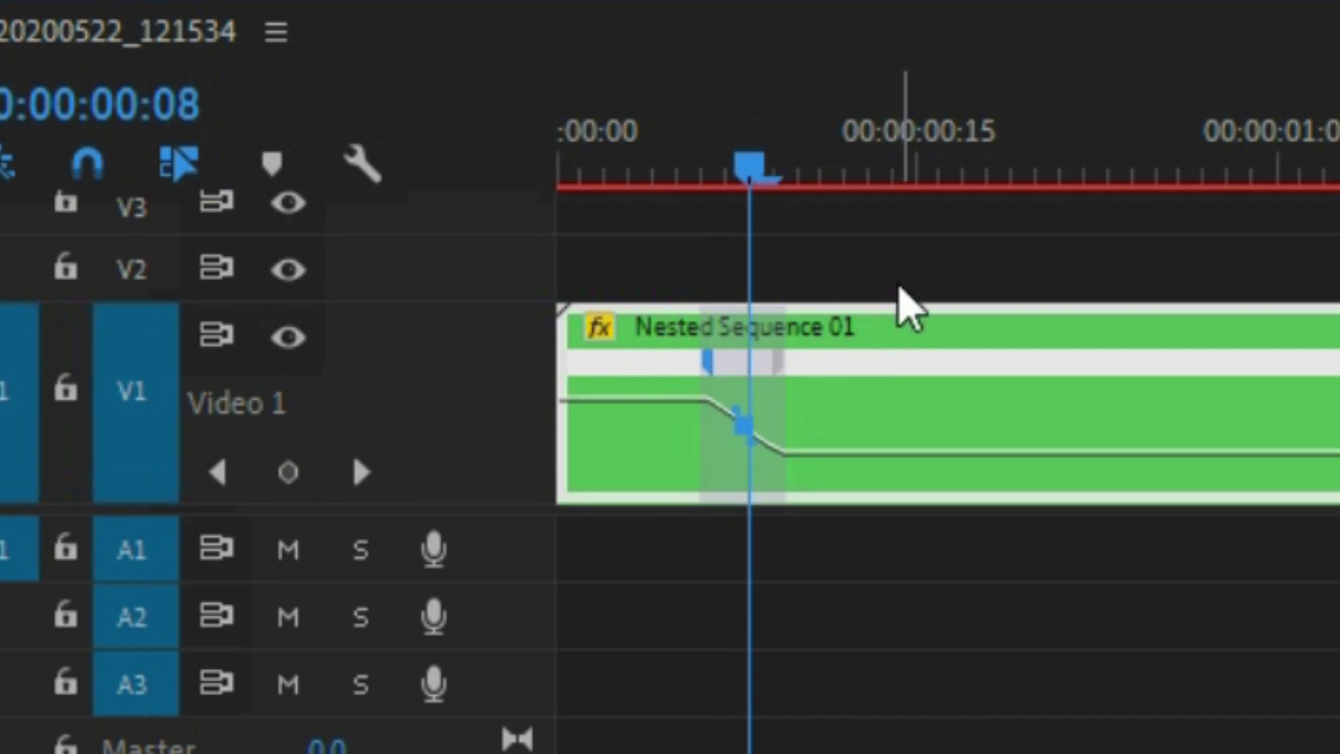
pyautogui.click(735, 417)
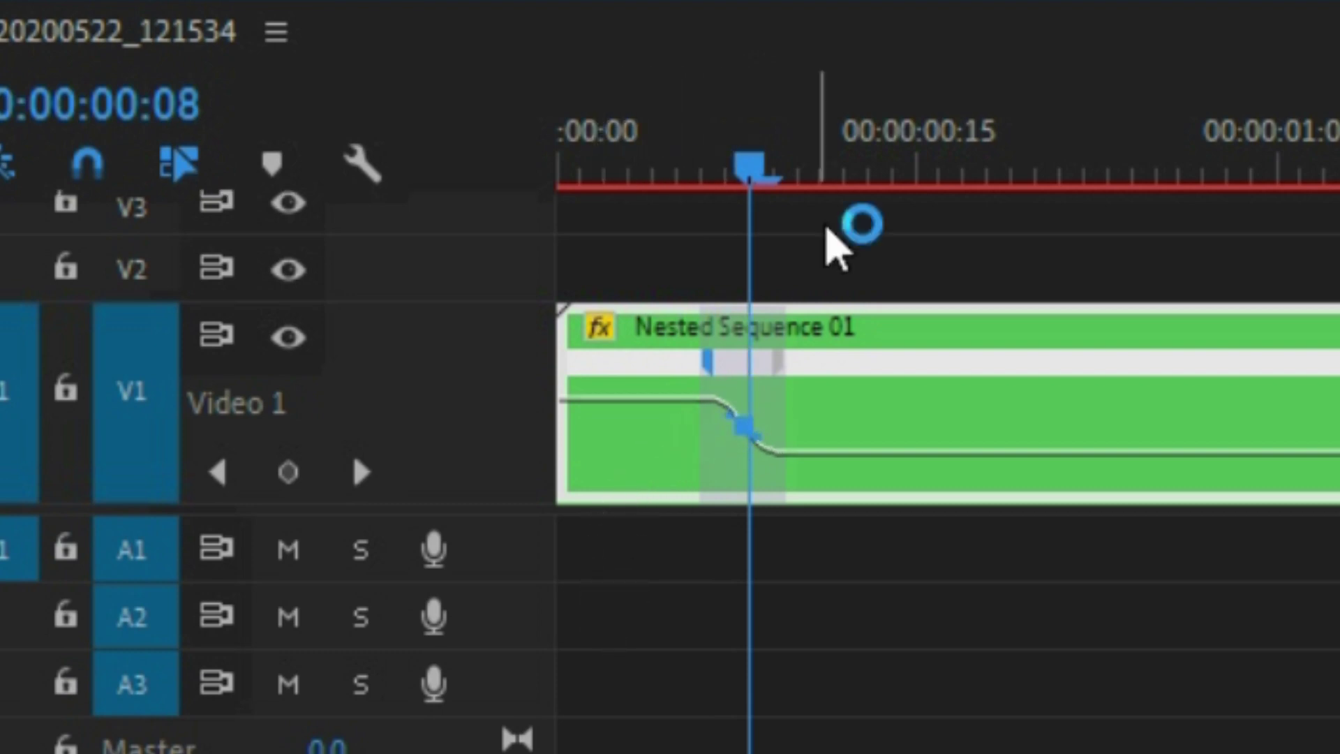
# Play back the curved speed ramp and zoom out to the whole clip.
pyautogui.moveTo(729, 183); pyautogui.dragTo(685, 185)
pyautogui.press('space')
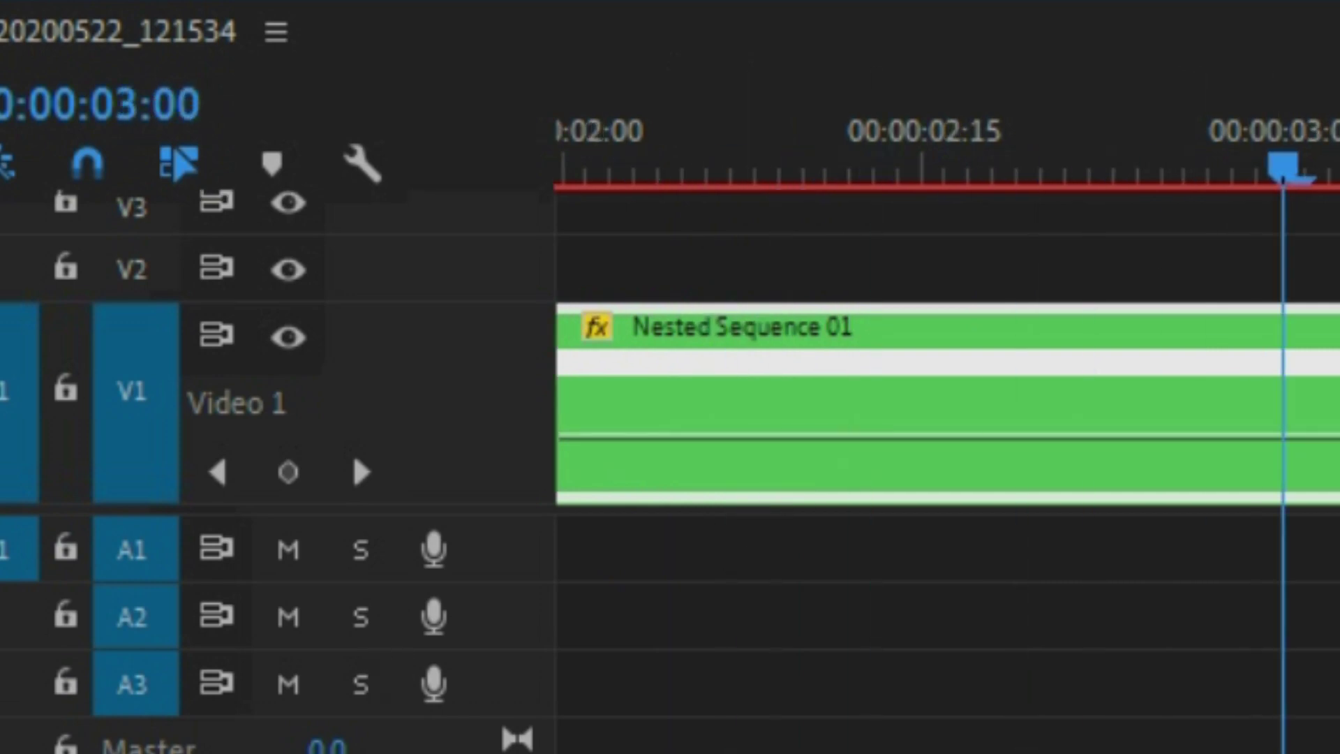
pyautogui.press('-')
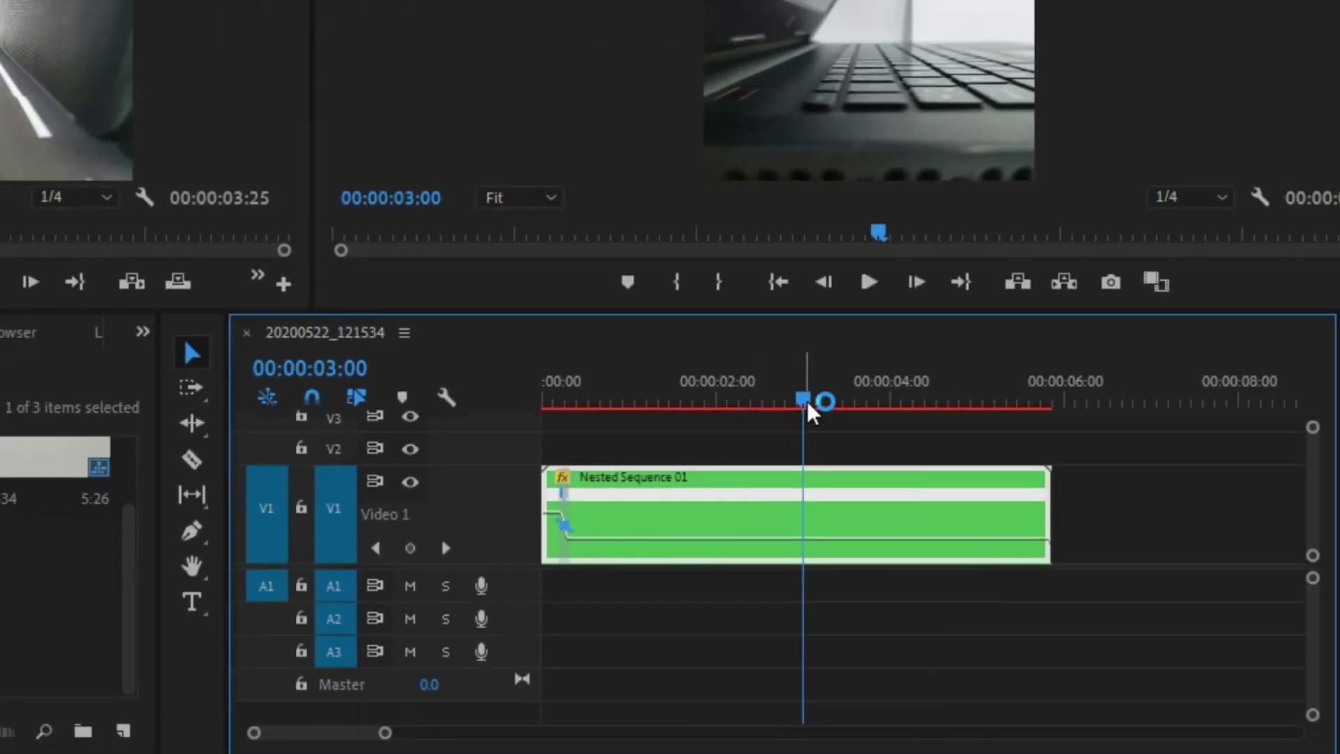
# Add a second speed keyframe at about 3:07 with the Pen tool, then return to Selection.
pyautogui.moveTo(809, 411); pyautogui.dragTo(830, 409)
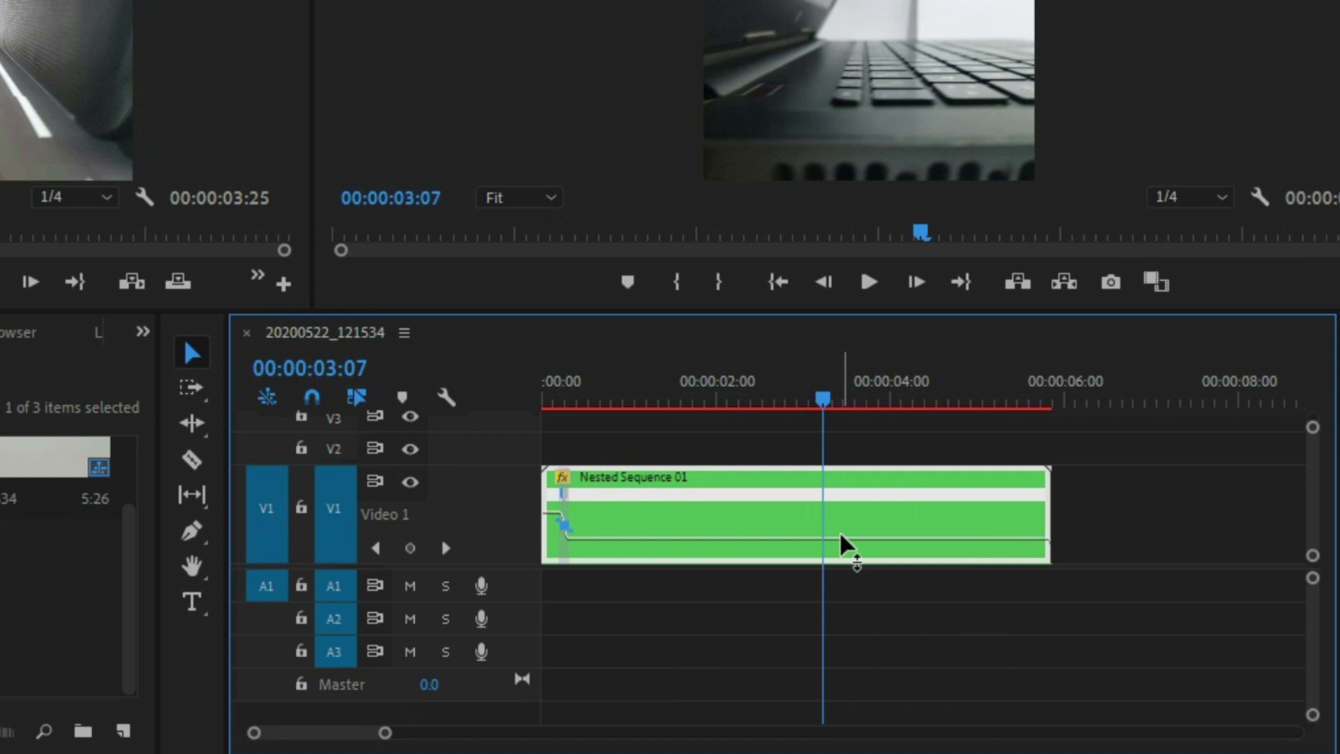
pyautogui.press('p')
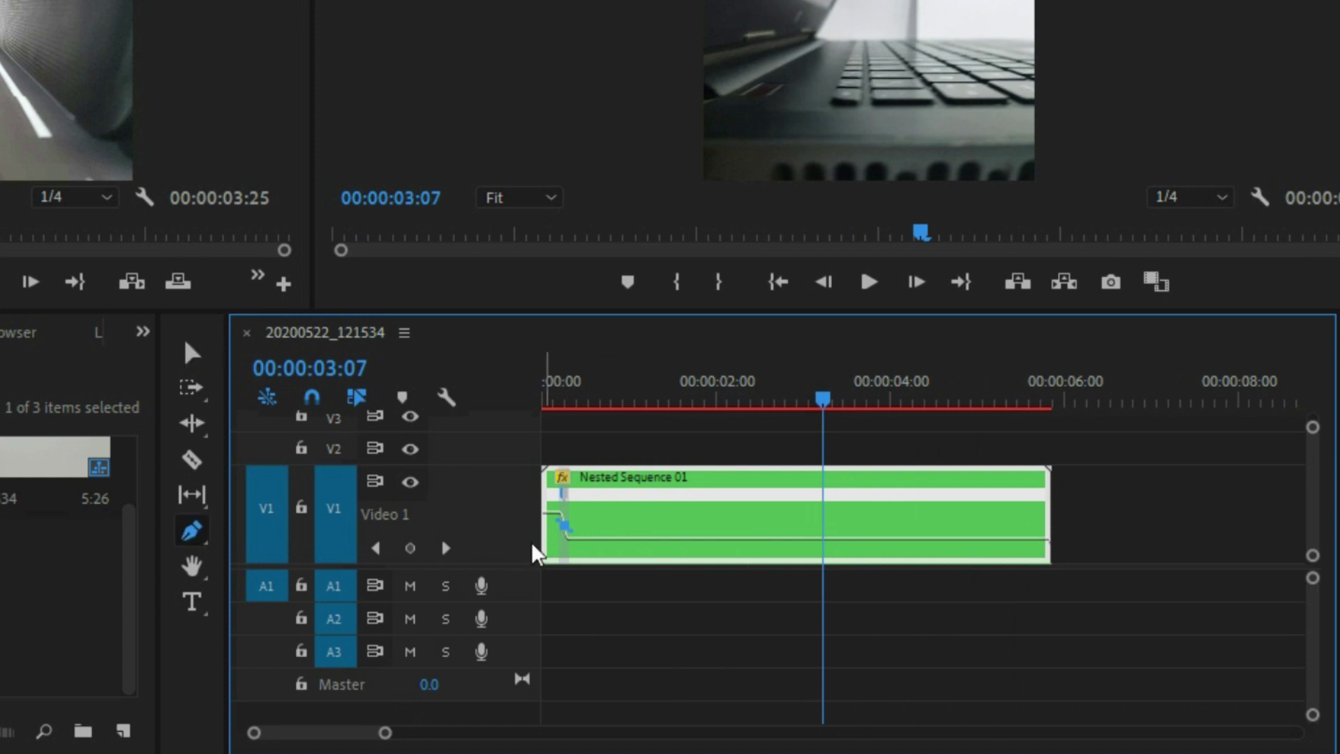
pyautogui.click(822, 539)
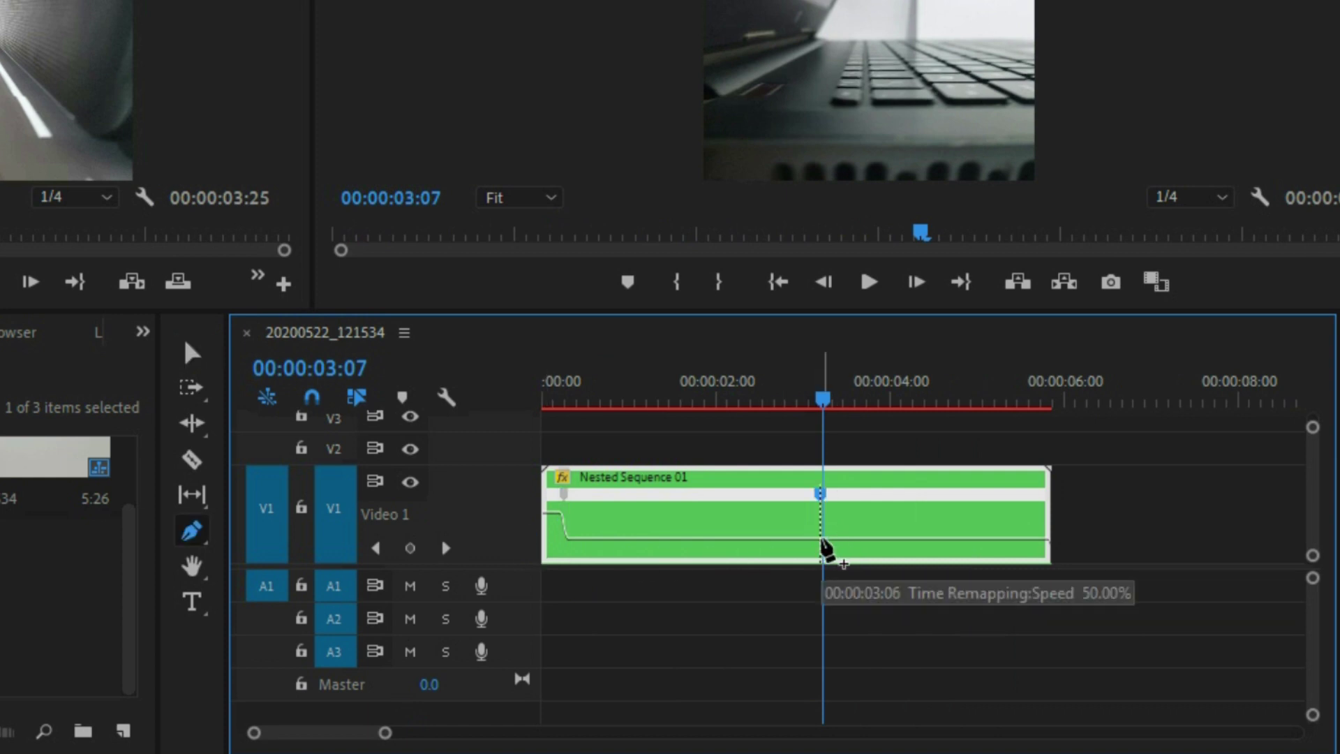
pyautogui.press('Left')
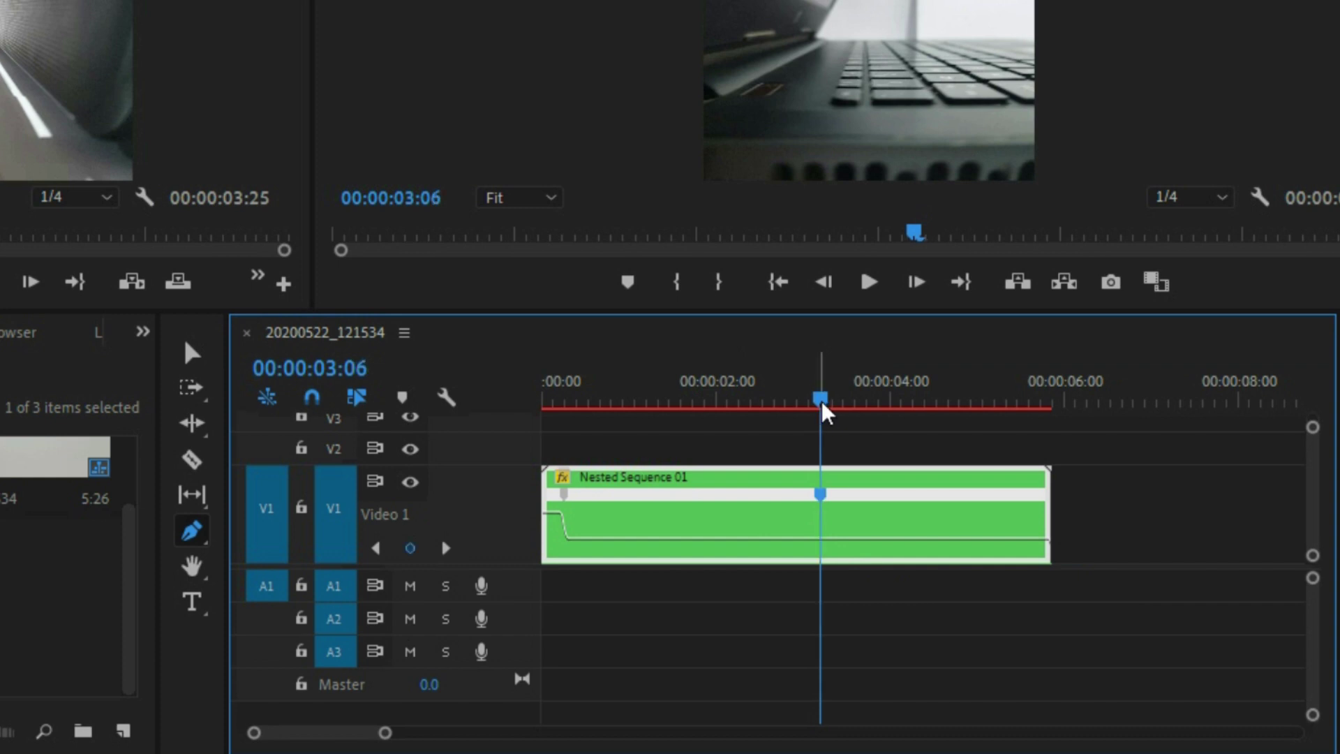
pyautogui.click(191, 352)
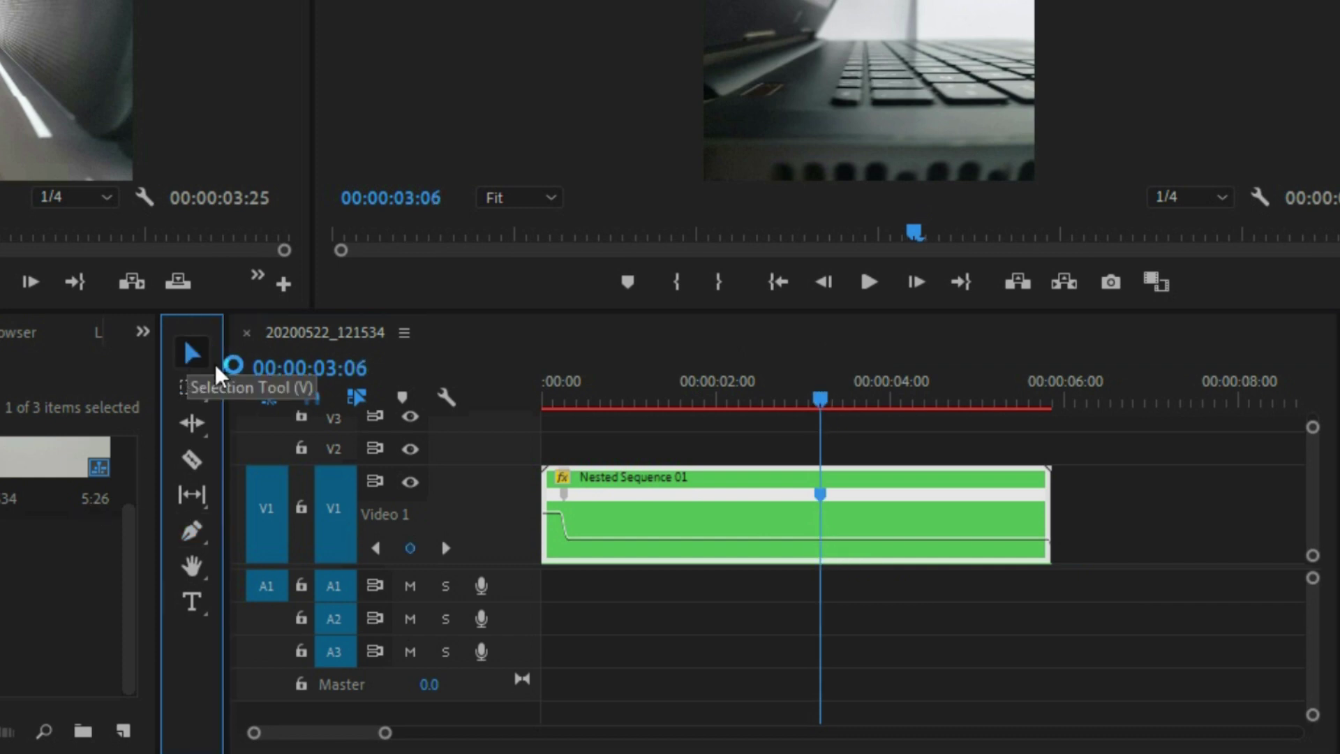
# Raise the section after the 3:06 keyframe to about 400% and spread that keyframe into a ramp.
pyautogui.moveTo(1000, 551); pyautogui.dragTo(1000, 535)
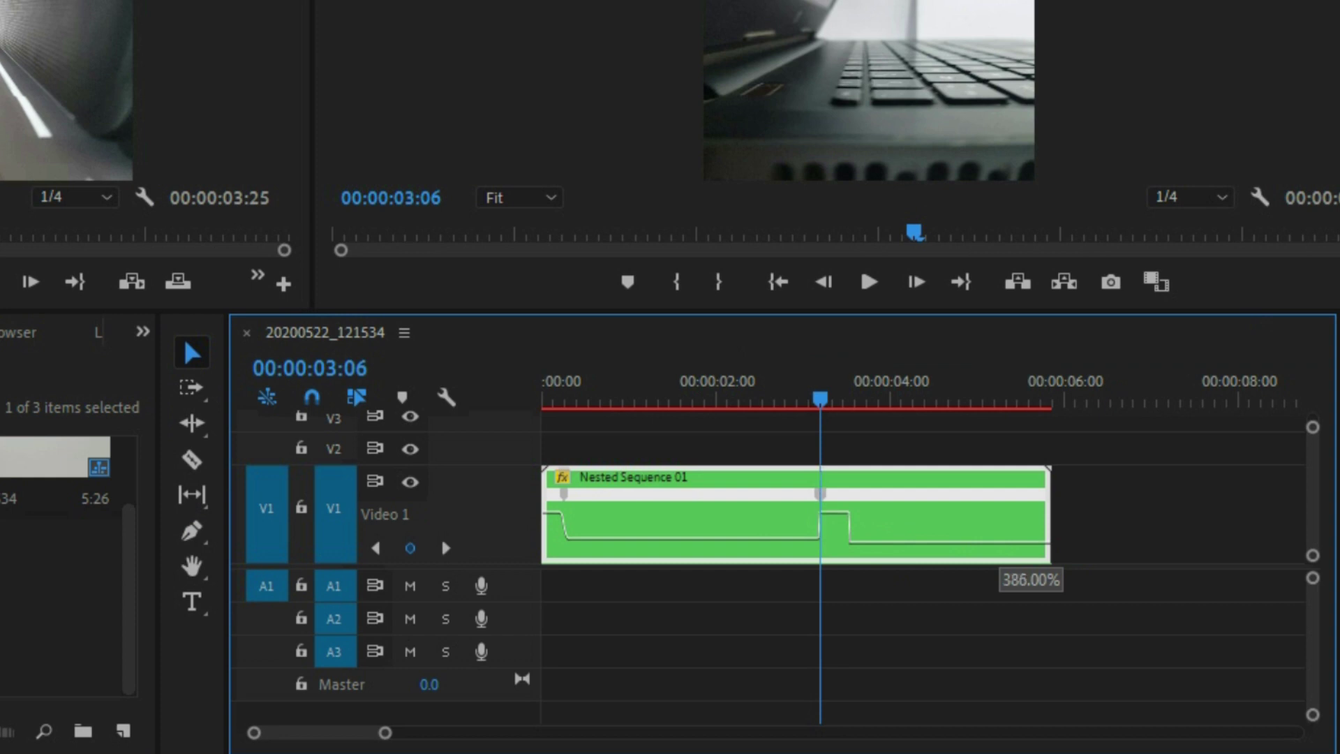
pyautogui.moveTo(1000, 536); pyautogui.dragTo(1000, 530)
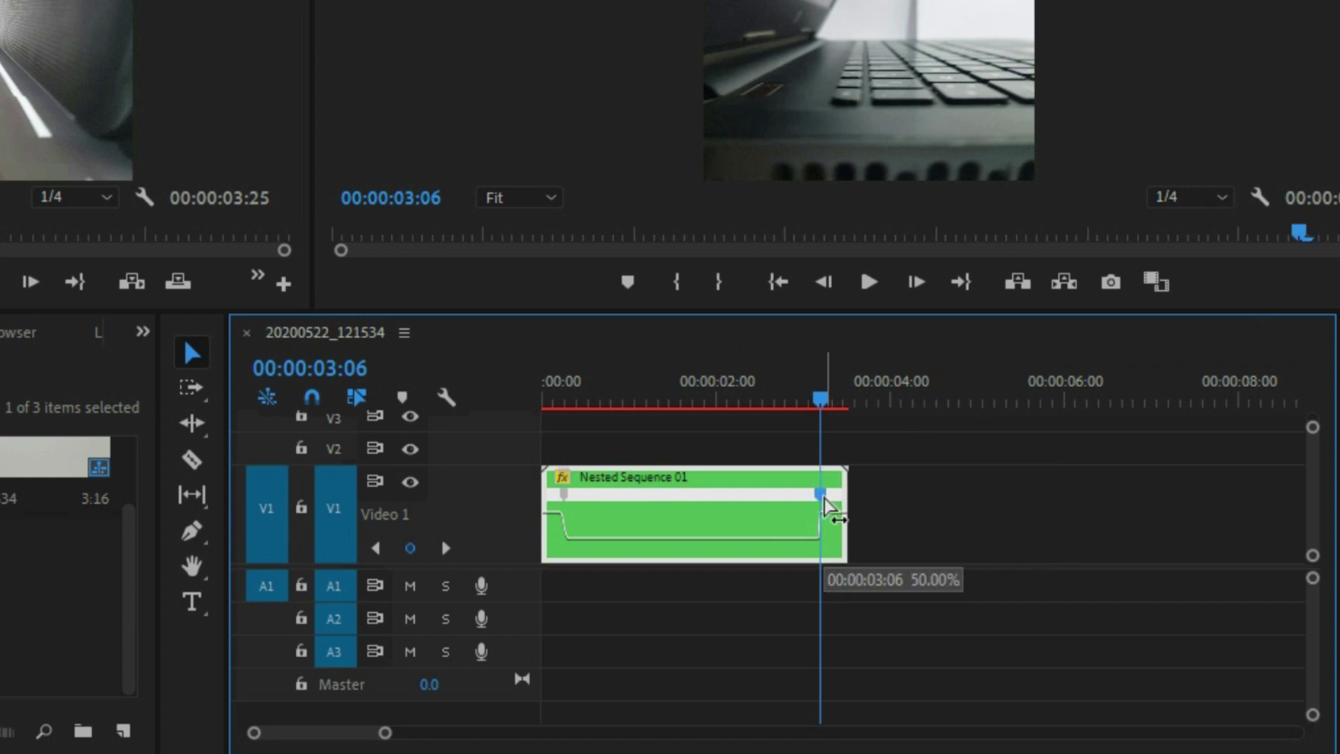
pyautogui.moveTo(386, 732); pyautogui.dragTo(358, 735)
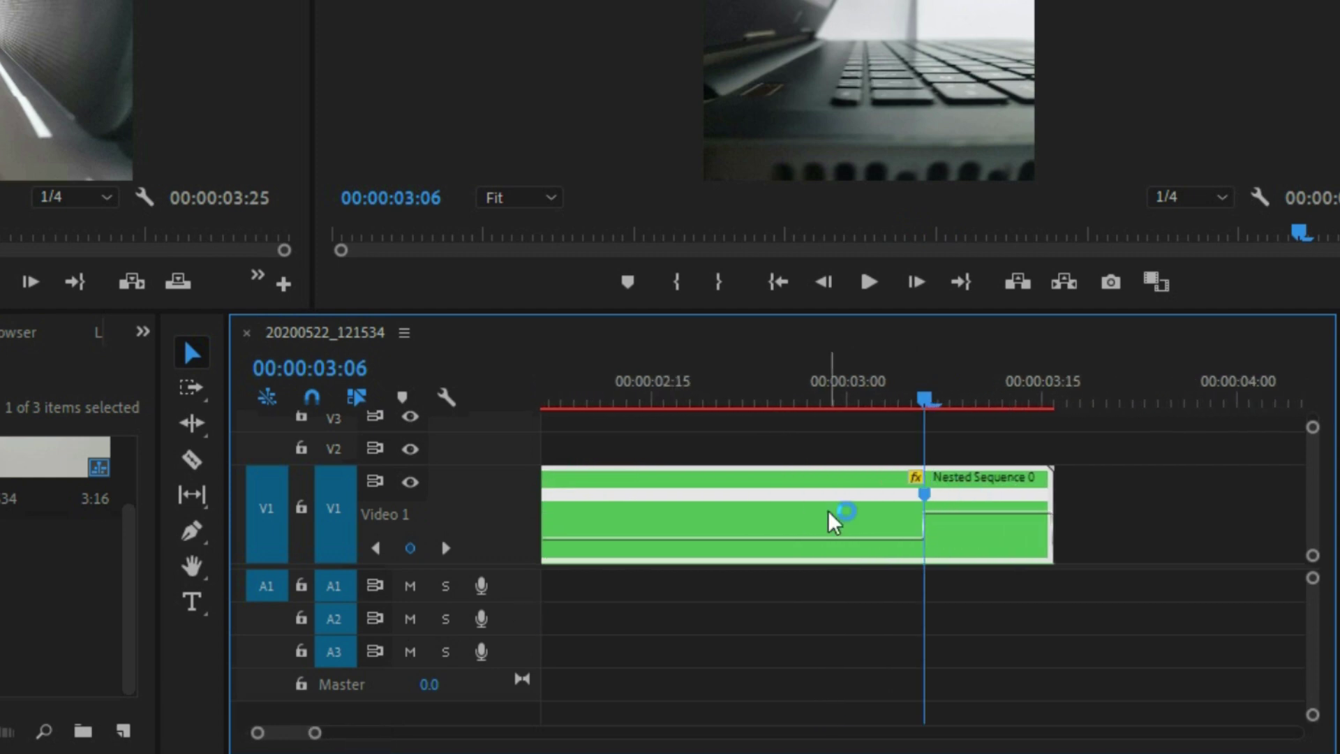
pyautogui.moveTo(928, 495); pyautogui.dragTo(967, 494)
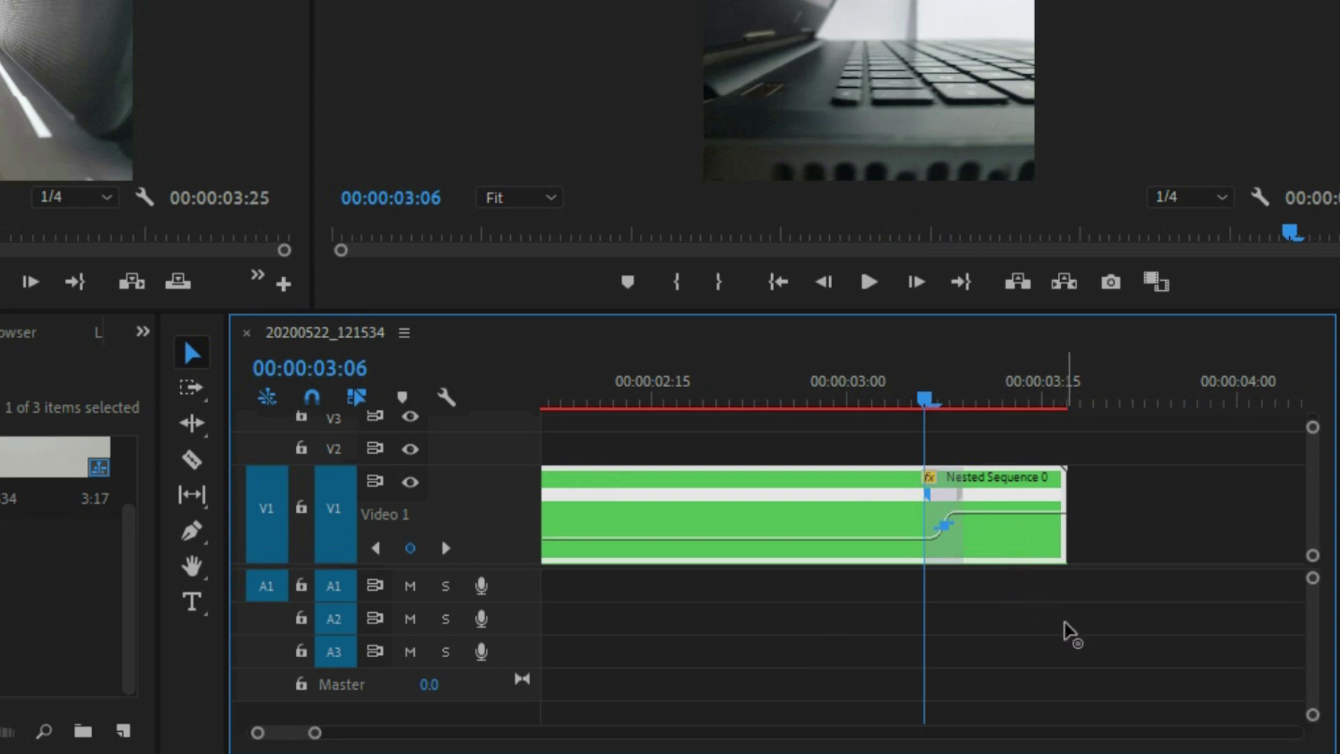
pyautogui.press('Home')
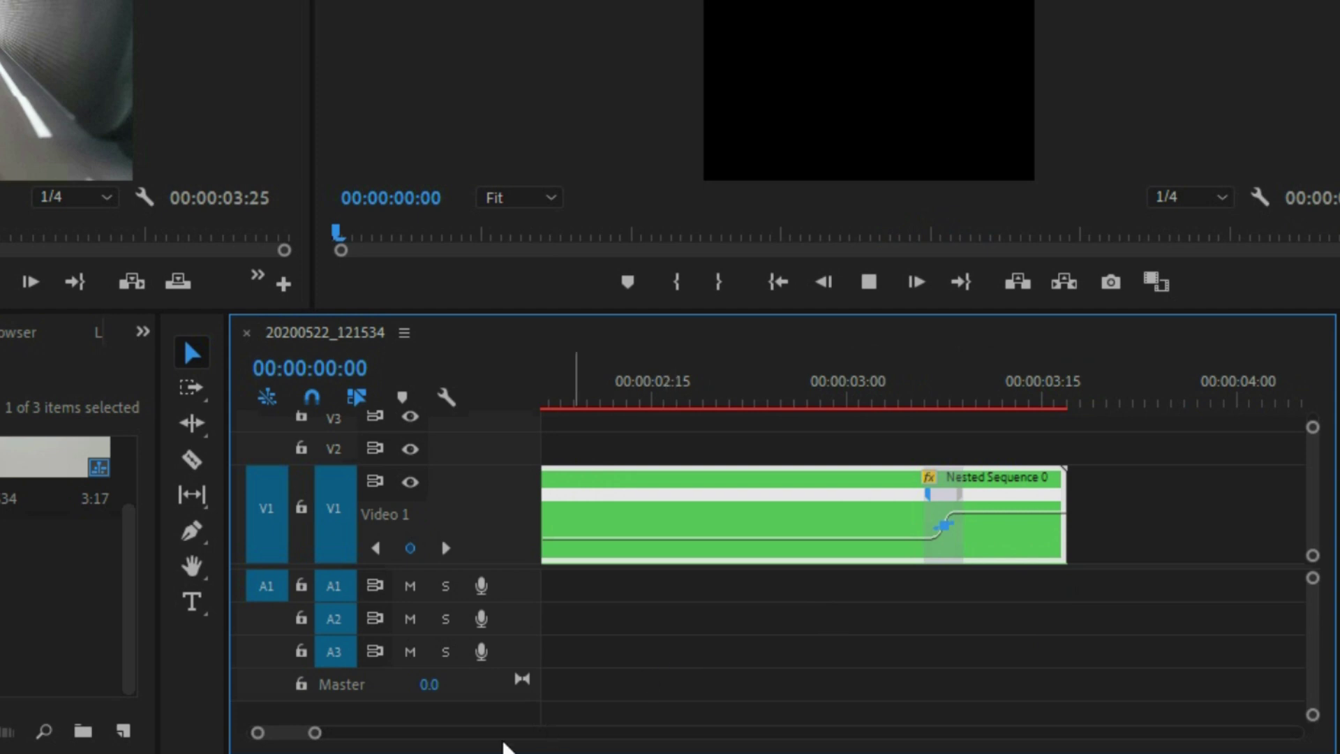
# Render the In-to-Out previews, enlarge the monitors, and play the speed ramp from the start.
pyautogui.press('space')
pyautogui.moveTo(314, 732); pyautogui.dragTo(455, 732)
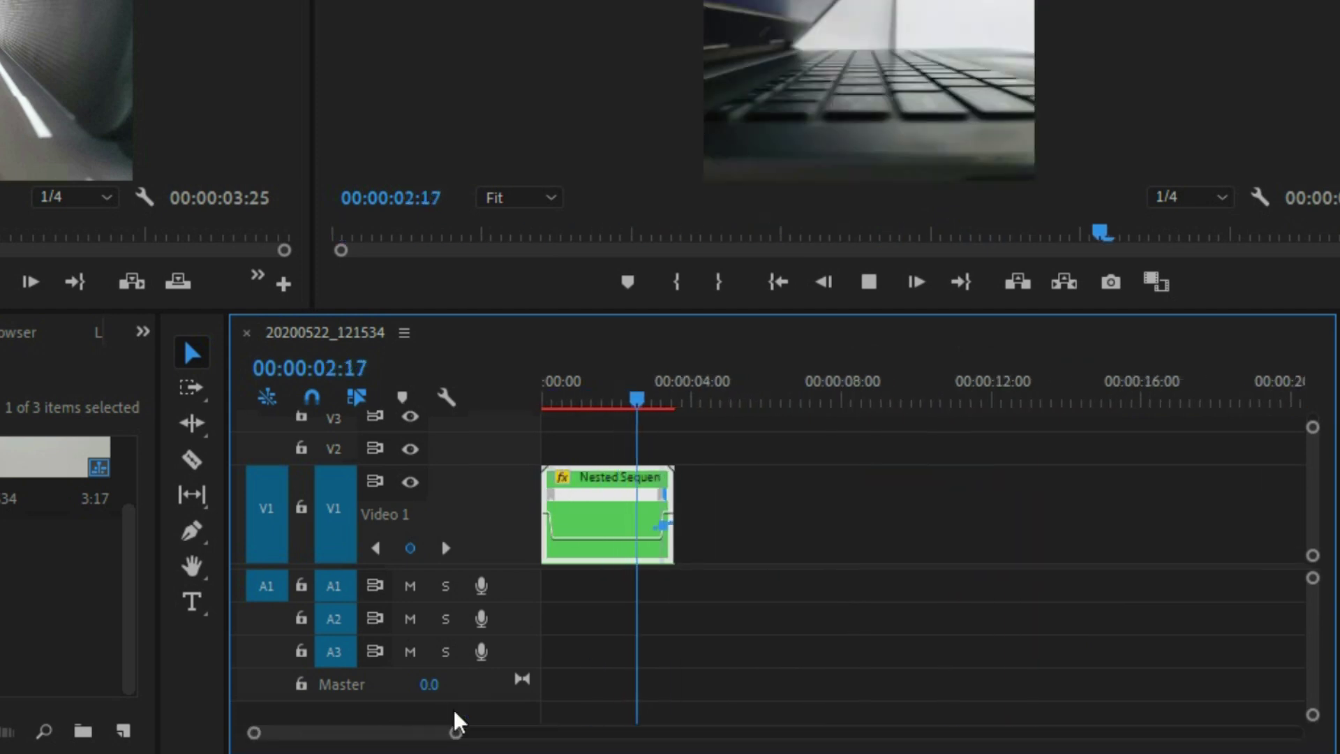
pyautogui.press('Return')
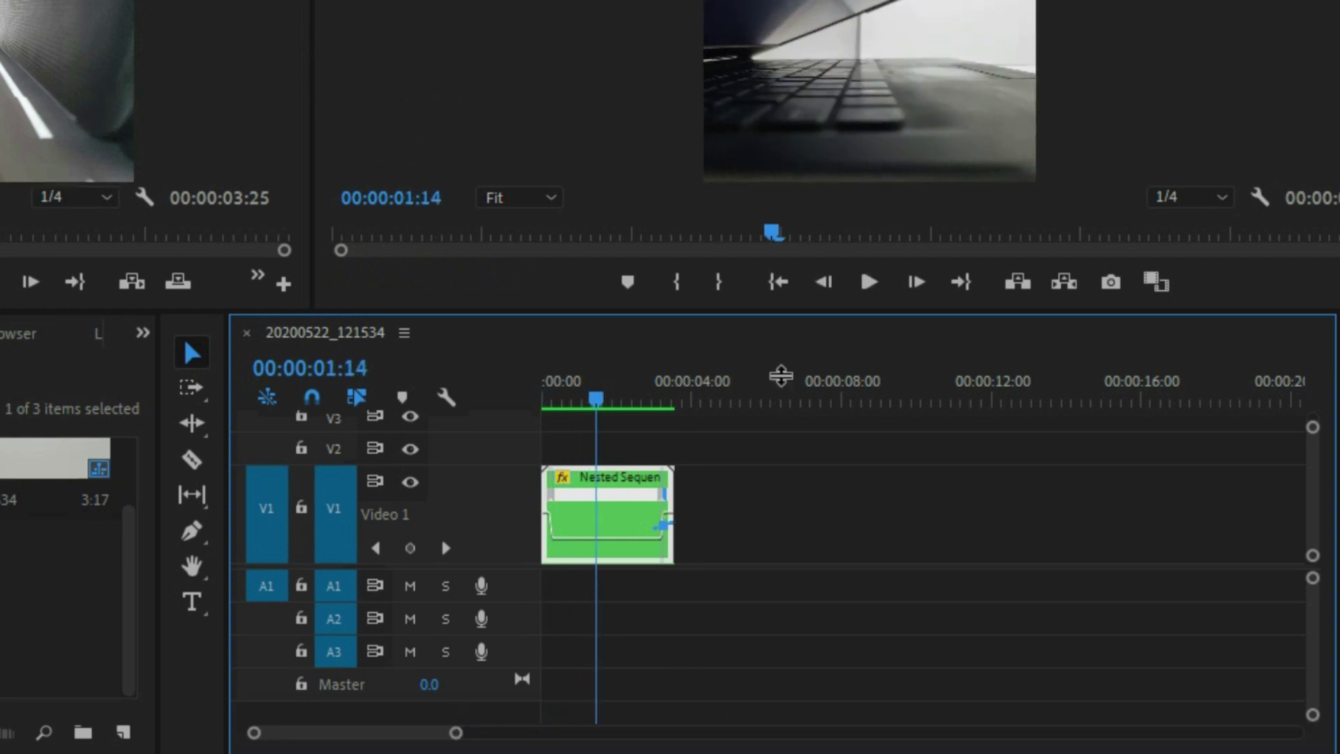
pyautogui.moveTo(790, 309); pyautogui.dragTo(770, 474)
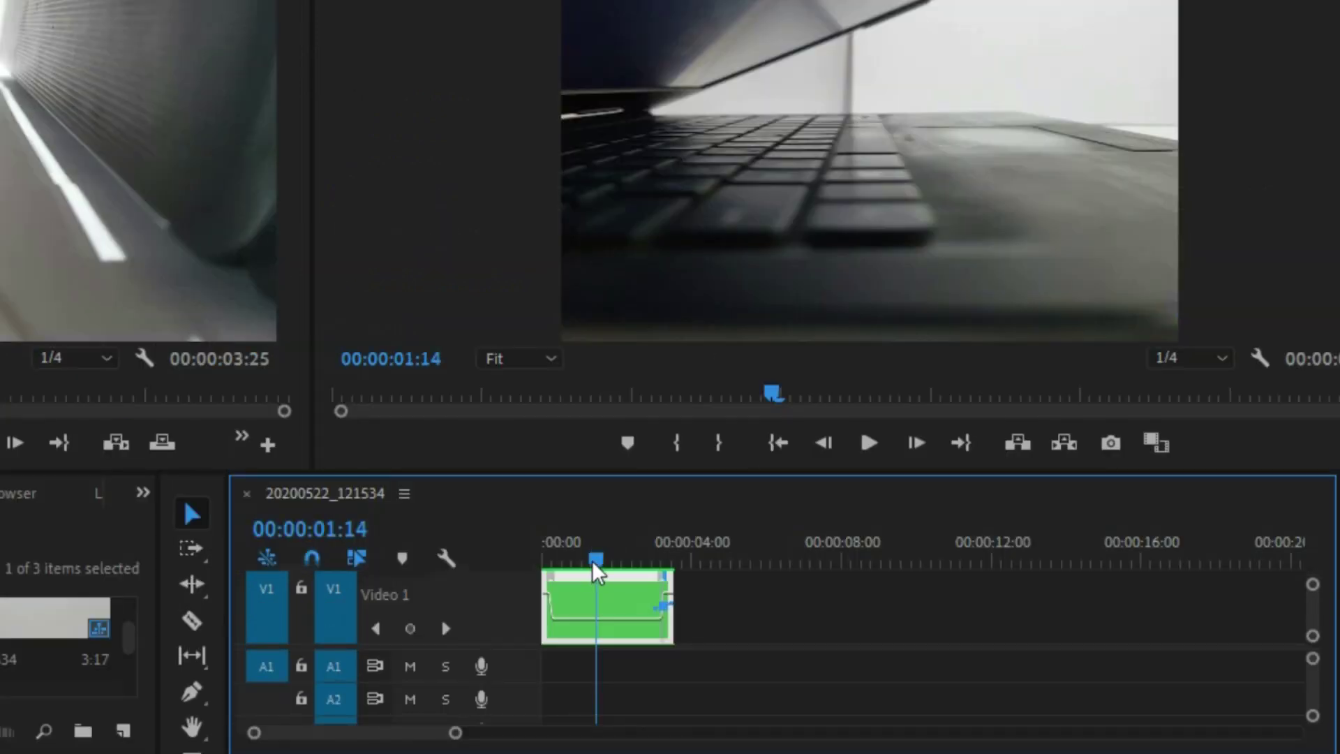
pyautogui.press('Home')
pyautogui.press('space')
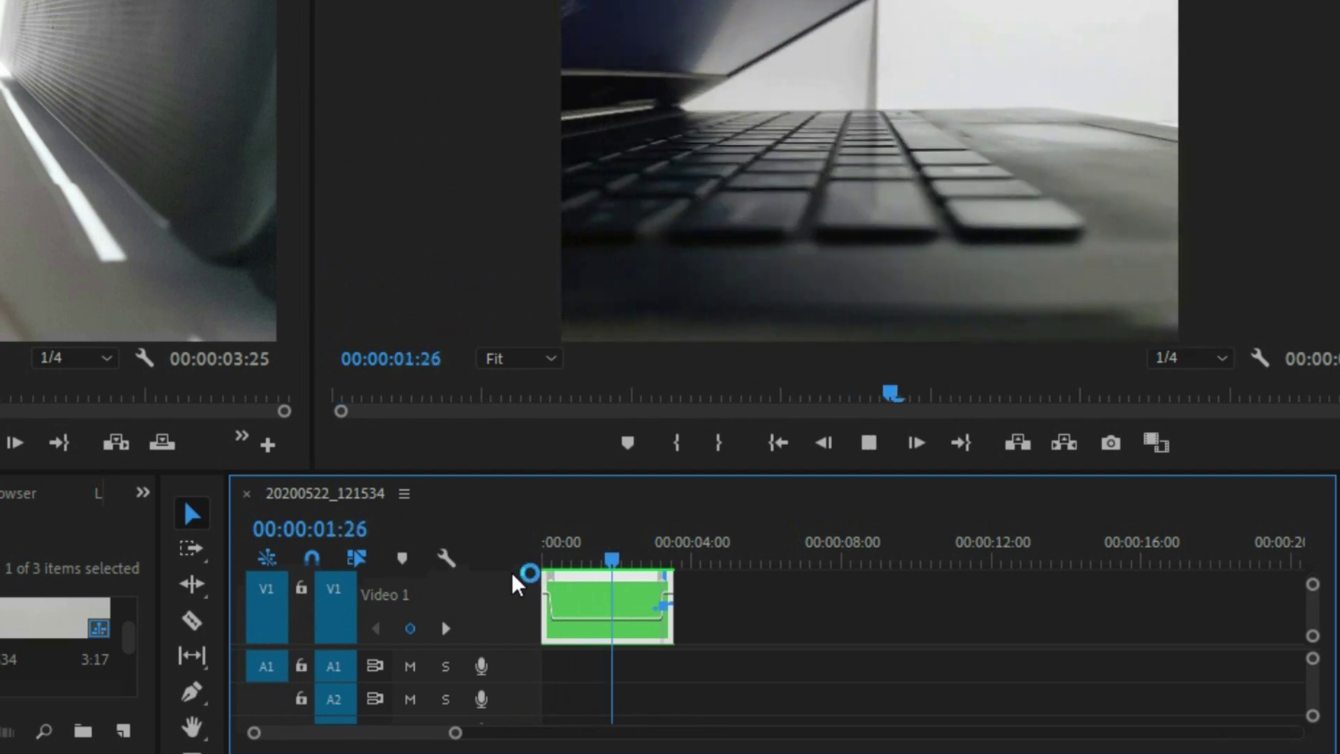